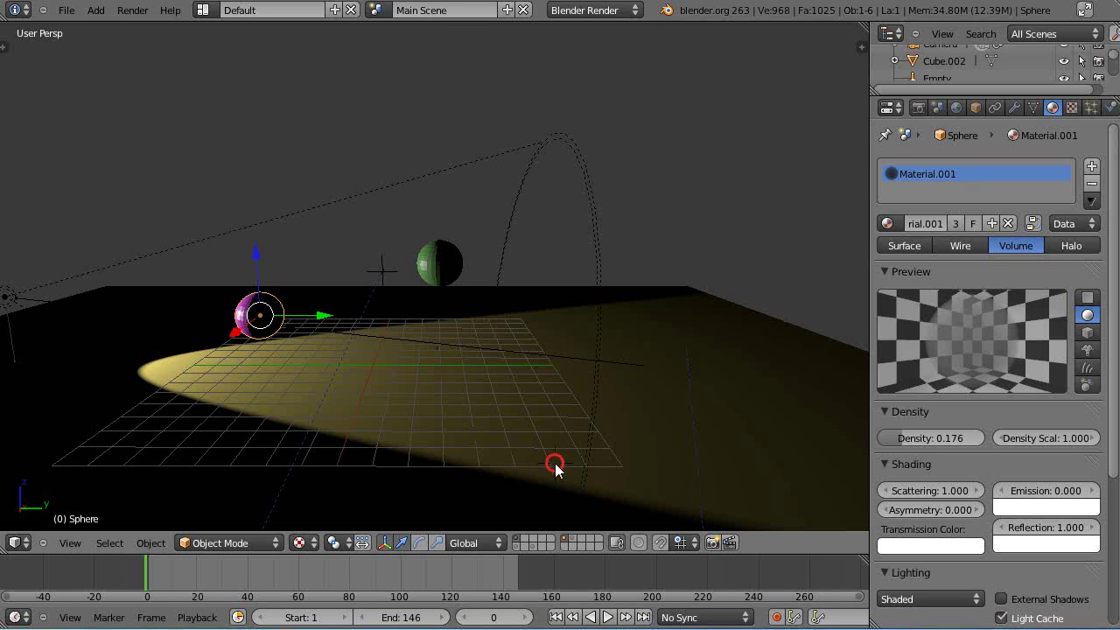
# Select the green sphere and review its particle system's emission and Boids physics settings.
pyautogui.scroll(3, 566, 401)
pyautogui.scroll(-2, 550, 388)
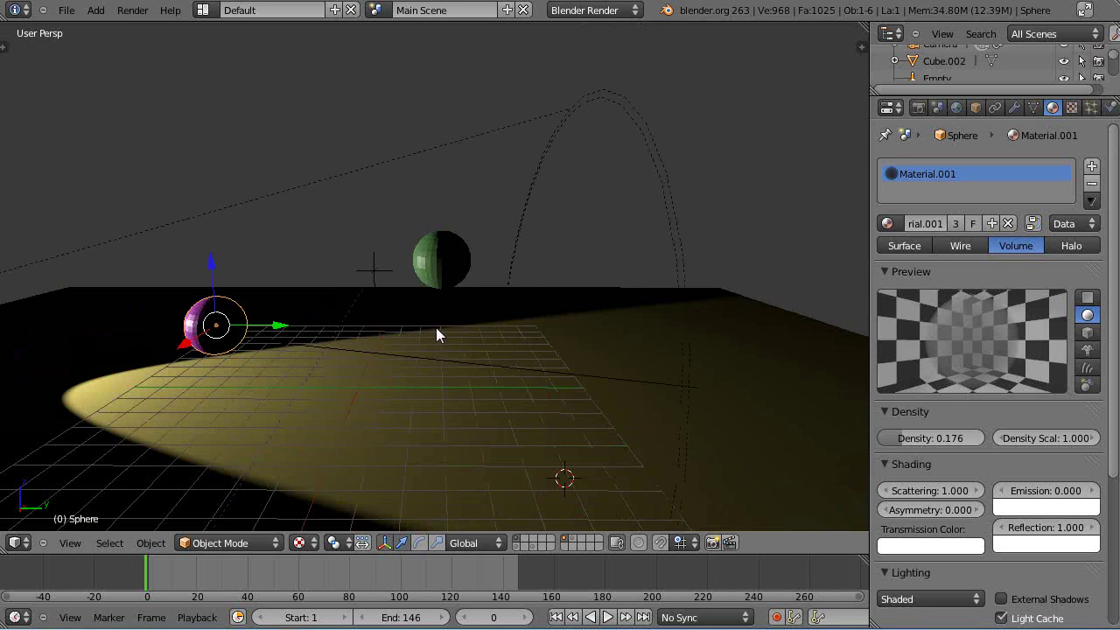
pyautogui.click(1091, 108)
pyautogui.rightClick(446, 274)
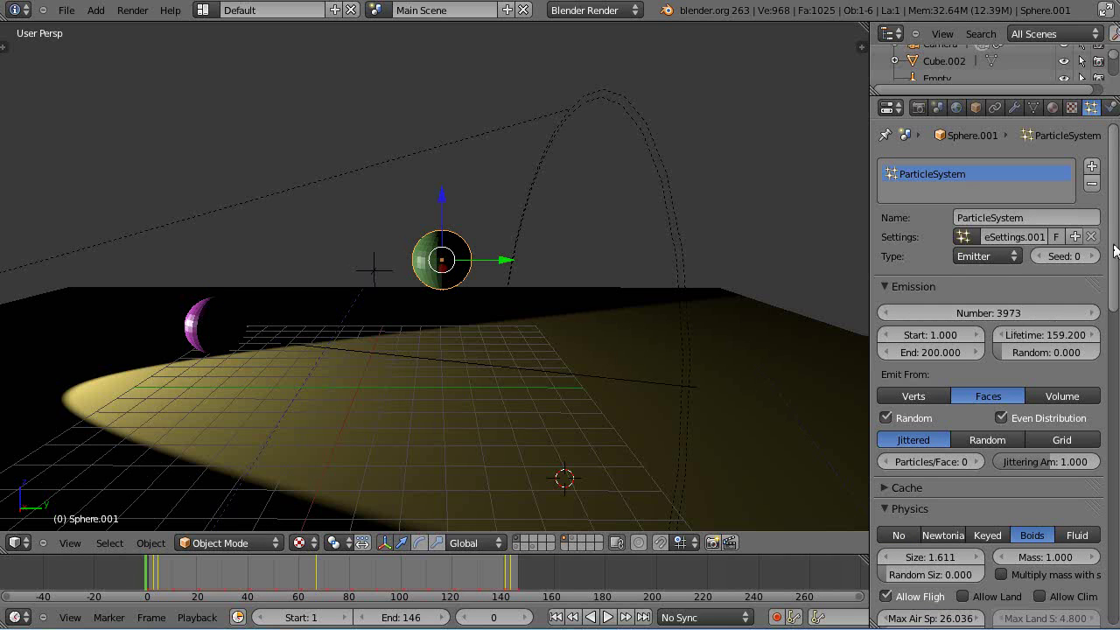
pyautogui.moveTo(1113, 245); pyautogui.dragTo(1106, 319)
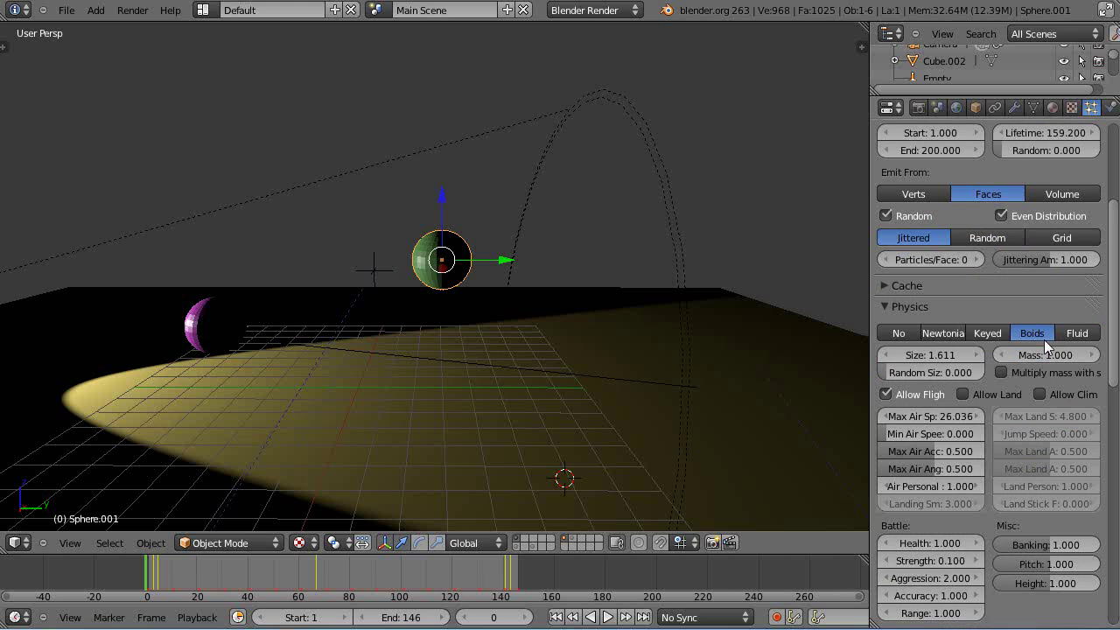
pyautogui.scroll(5, 837, 380)
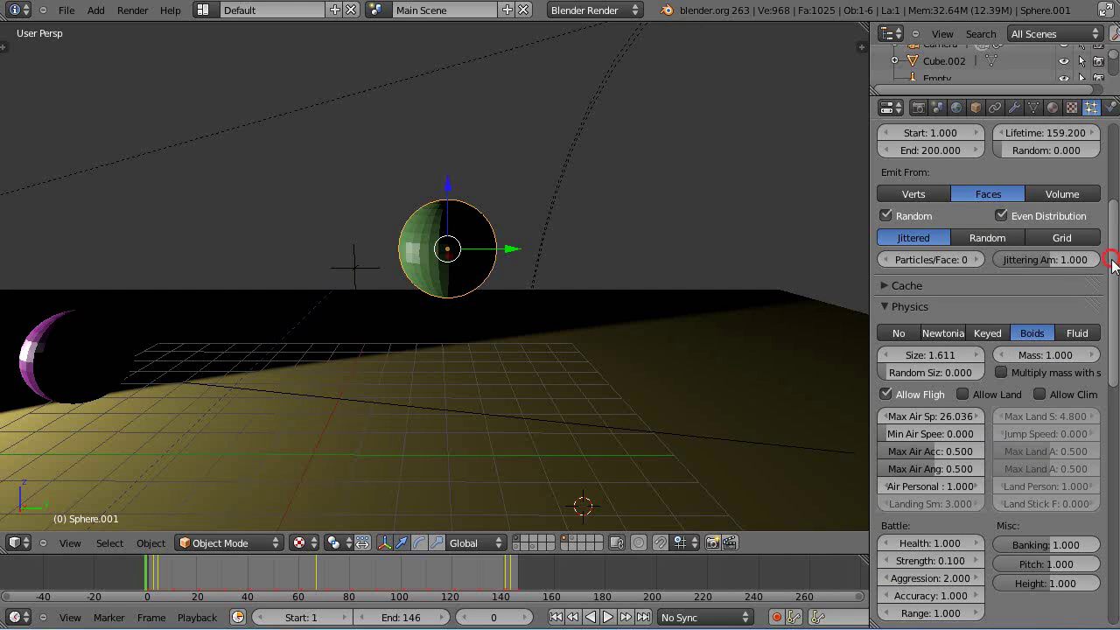
# Switch the green sphere's particle rendering to Halo and play the animation.
pyautogui.moveTo(1113, 264); pyautogui.dragTo(1091, 528)
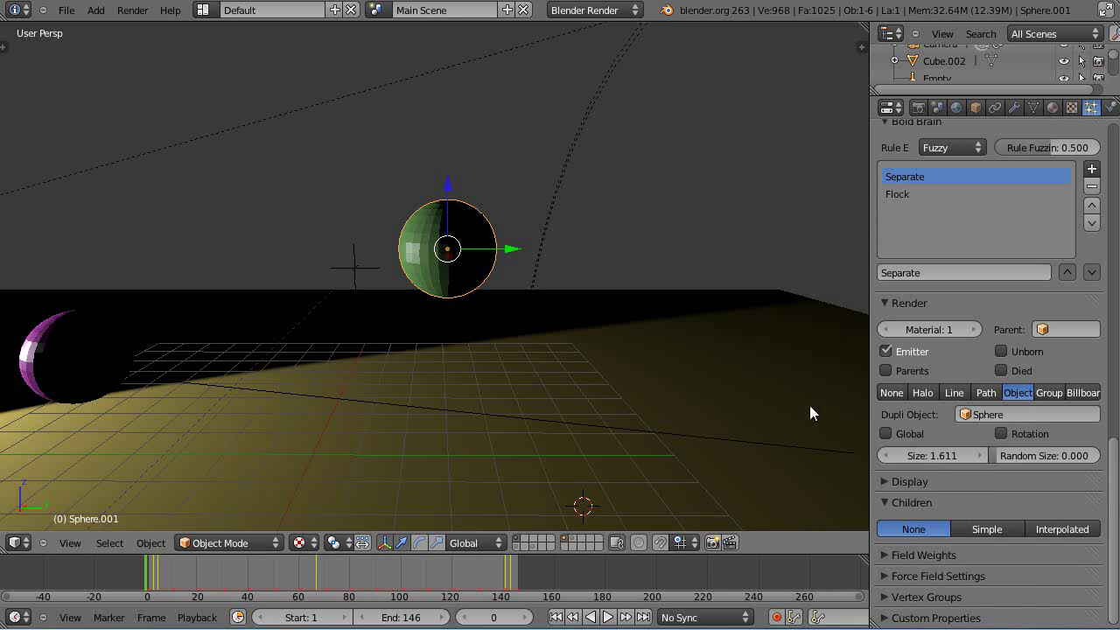
pyautogui.click(921, 391)
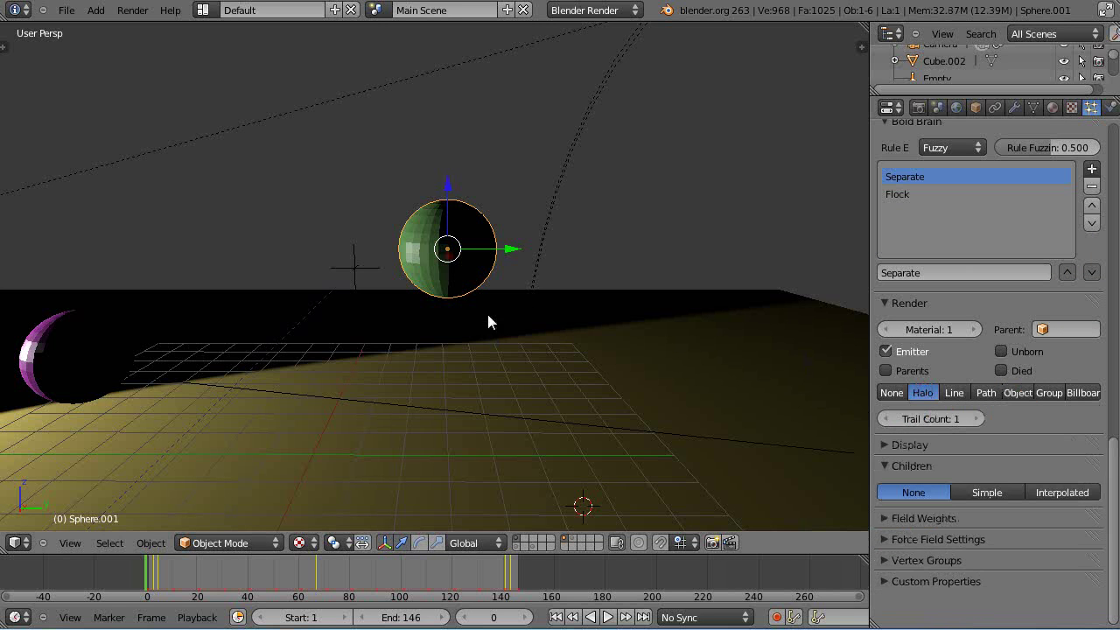
pyautogui.hotkey('alt', 'a')
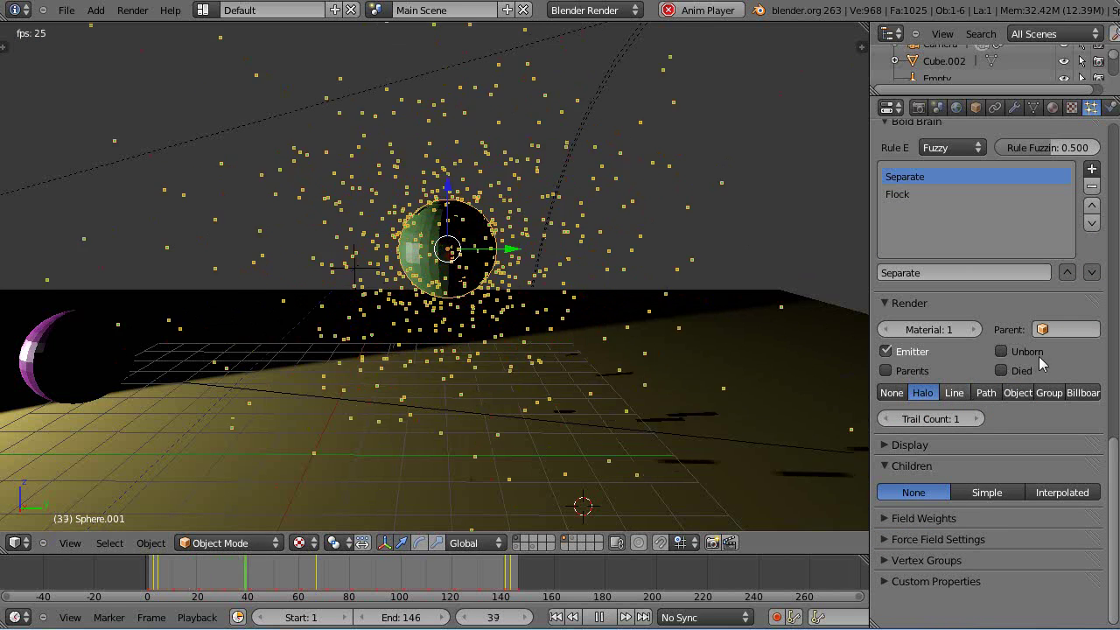
# Lower the boid particles' maximum air speed to 13.377 while watching the animation play.
pyautogui.scroll(10, 1045, 350)
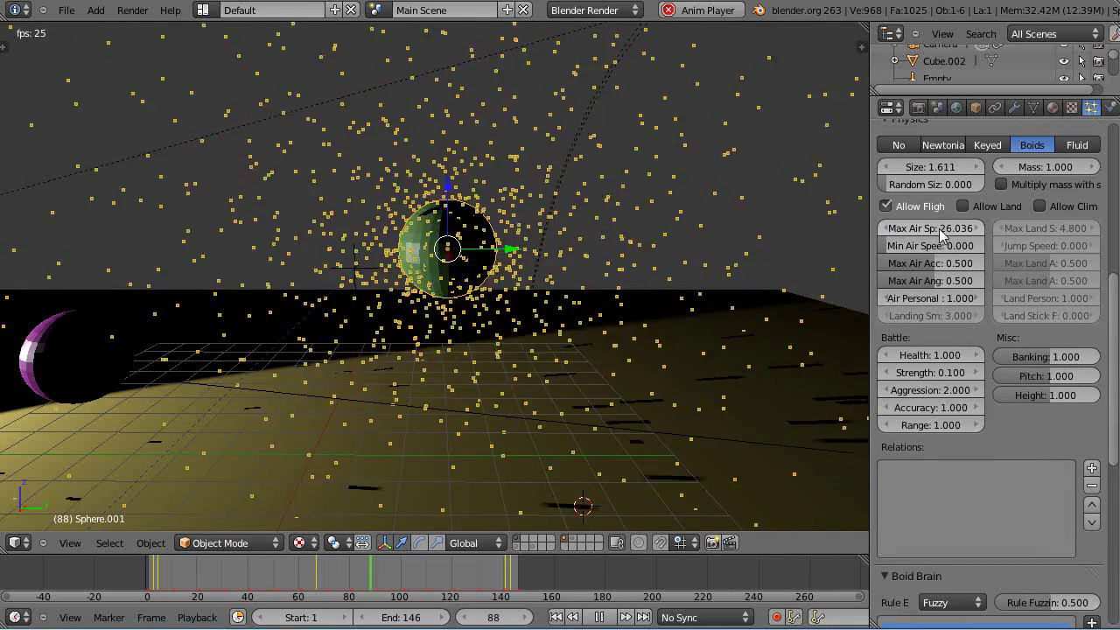
pyautogui.moveTo(940, 232); pyautogui.dragTo(576, 230)
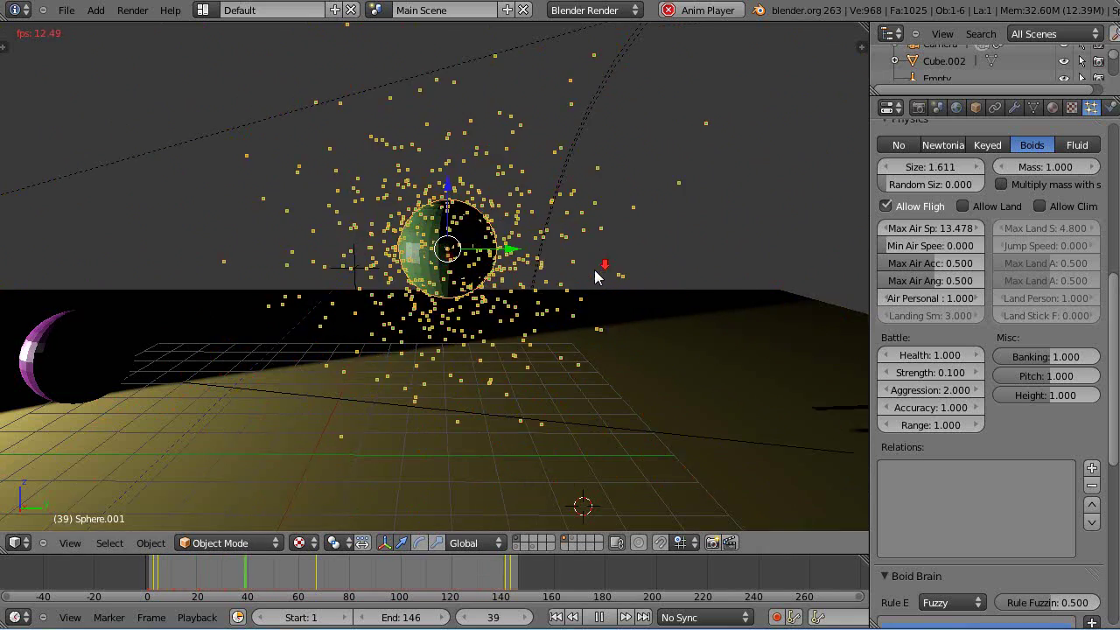
pyautogui.scroll(-3, 595, 276)
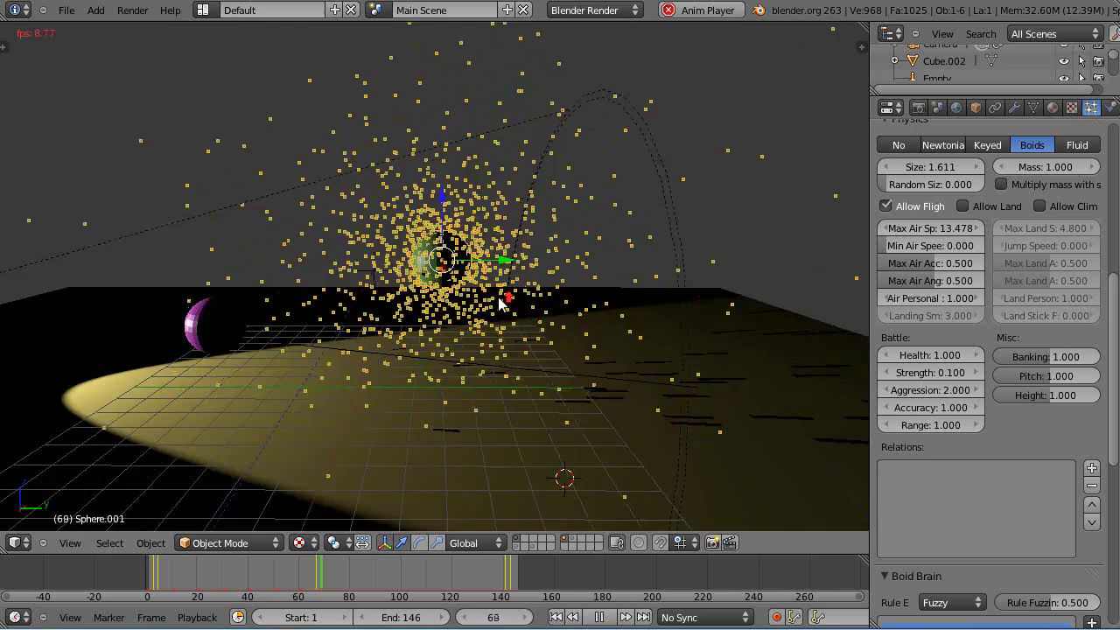
pyautogui.scroll(2, 501, 302)
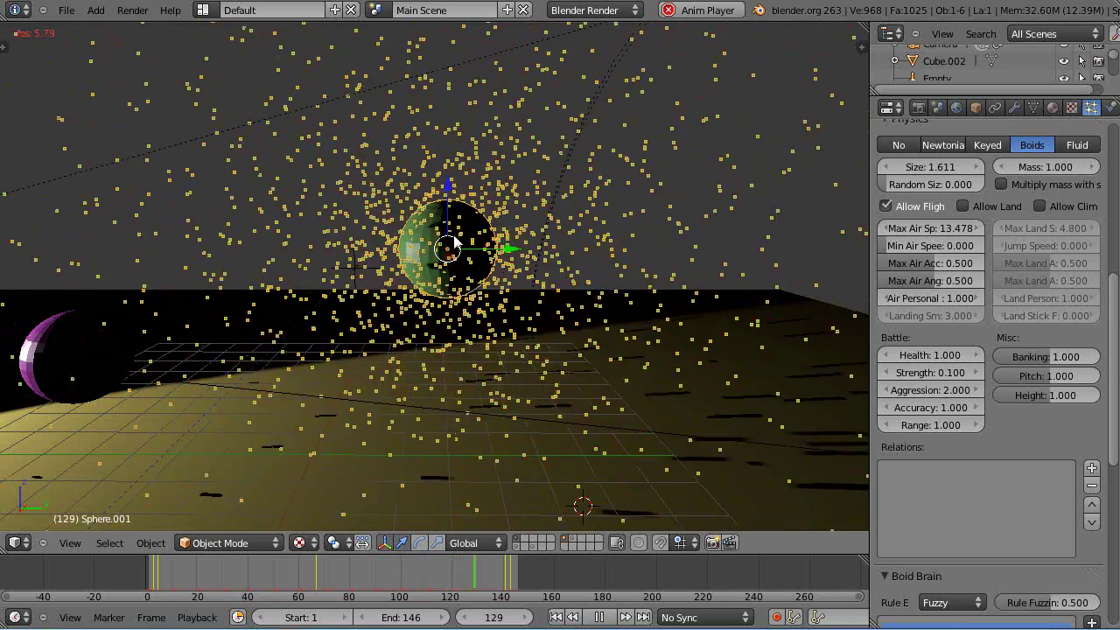
pyautogui.scroll(-2, 508, 231)
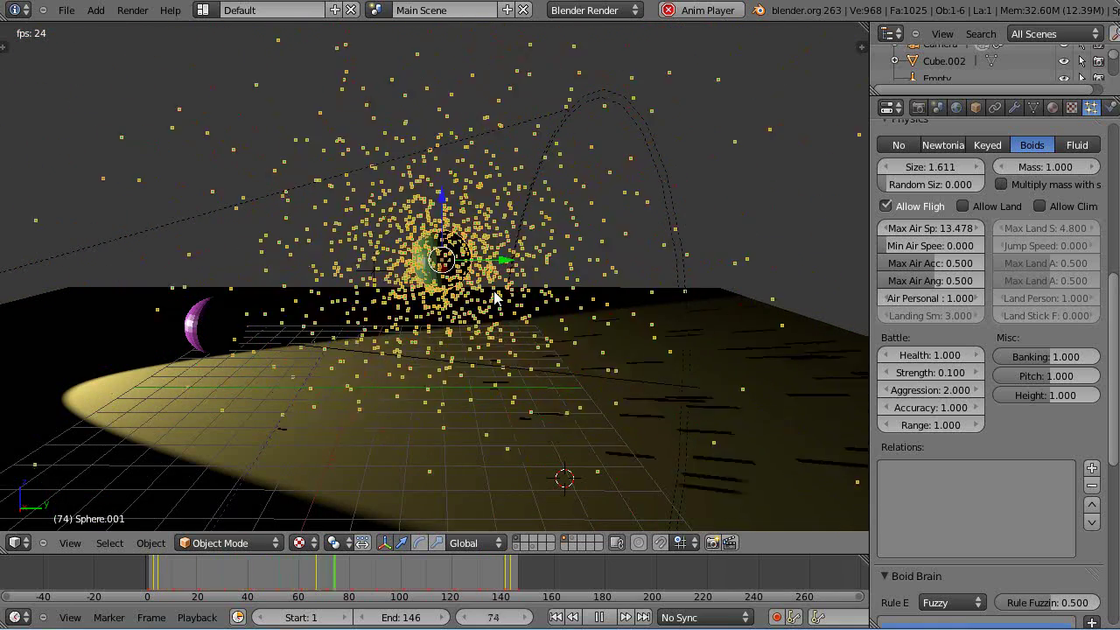
pyautogui.scroll(1, 495, 298)
pyautogui.scroll(-3, 495, 297)
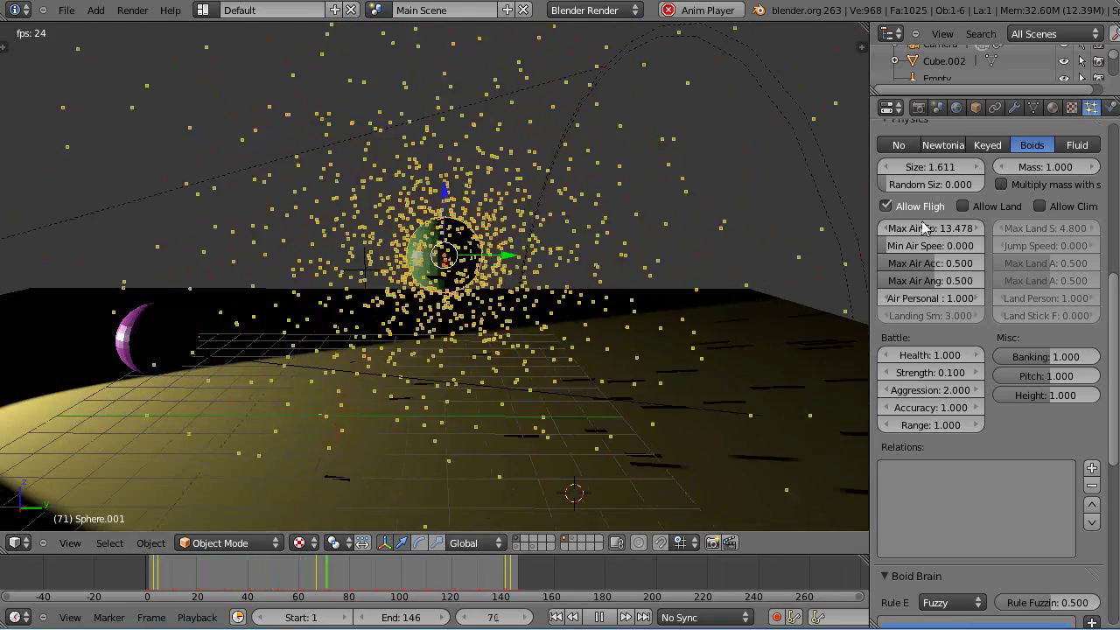
pyautogui.moveTo(962, 227); pyautogui.dragTo(920, 230)
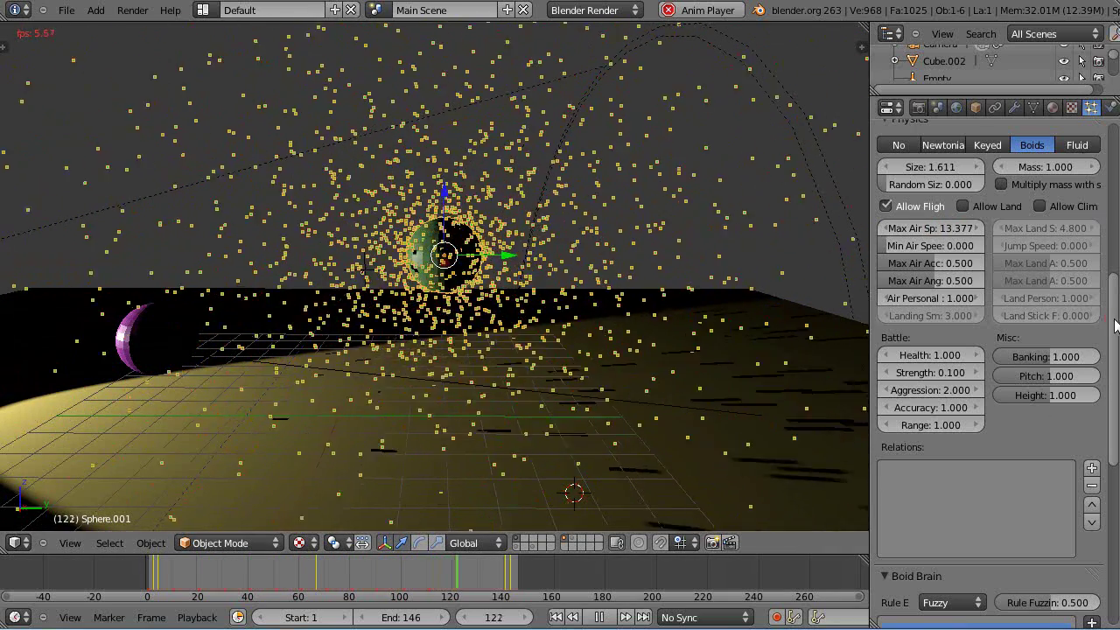
# Set the particles to render as the Sphere object and watch the result in the running animation.
pyautogui.moveTo(1110, 319); pyautogui.dragTo(1102, 454)
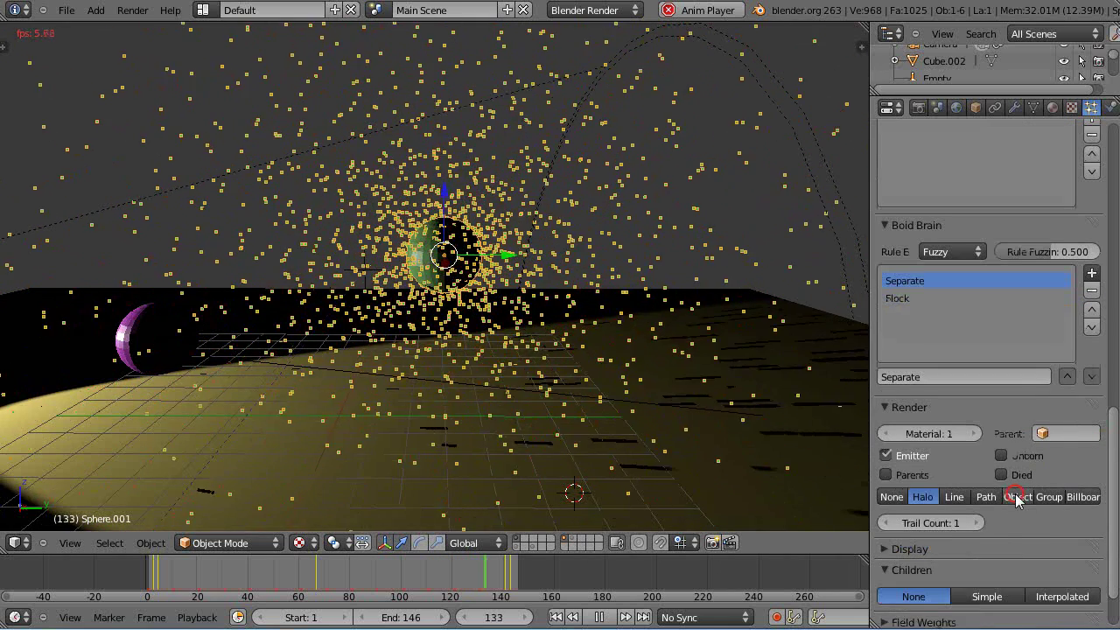
pyautogui.click(1017, 496)
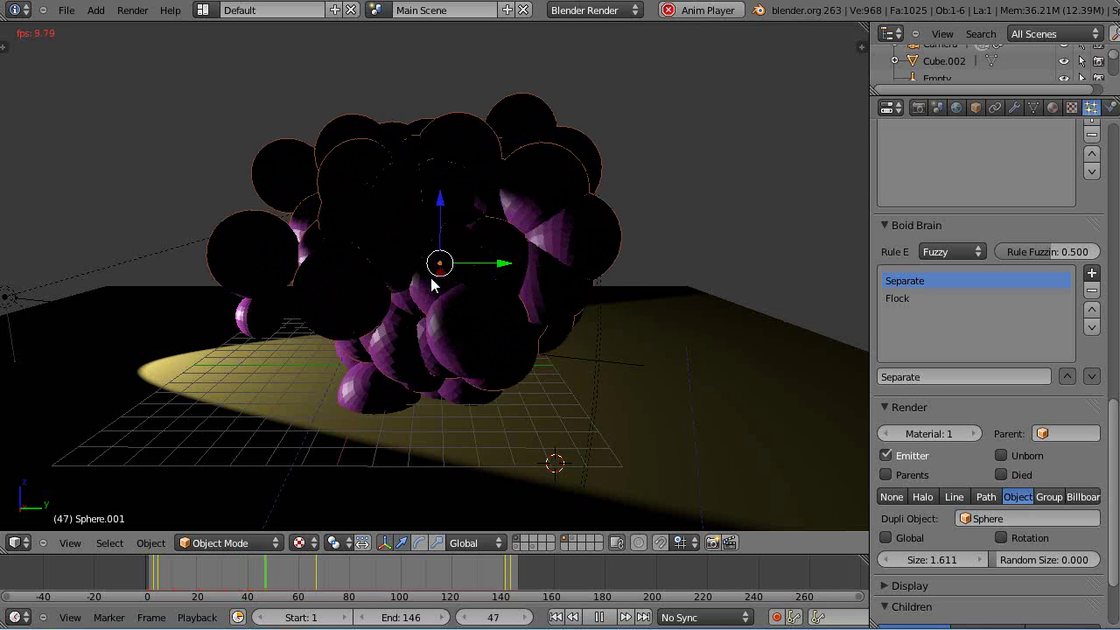
pyautogui.scroll(-4, 431, 284)
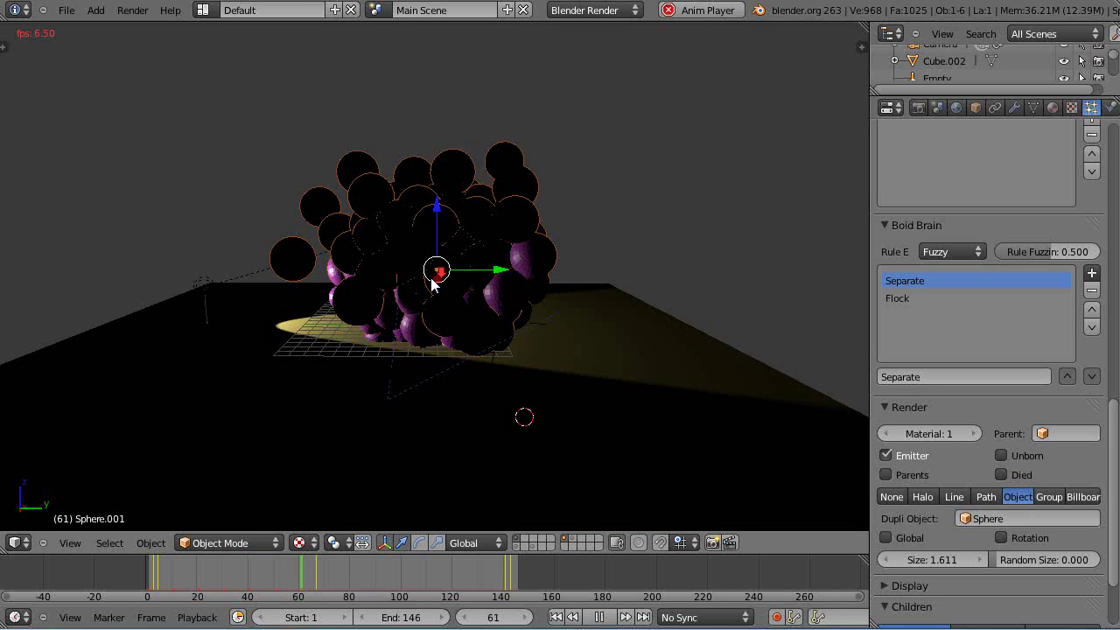
pyautogui.scroll(3, 431, 281)
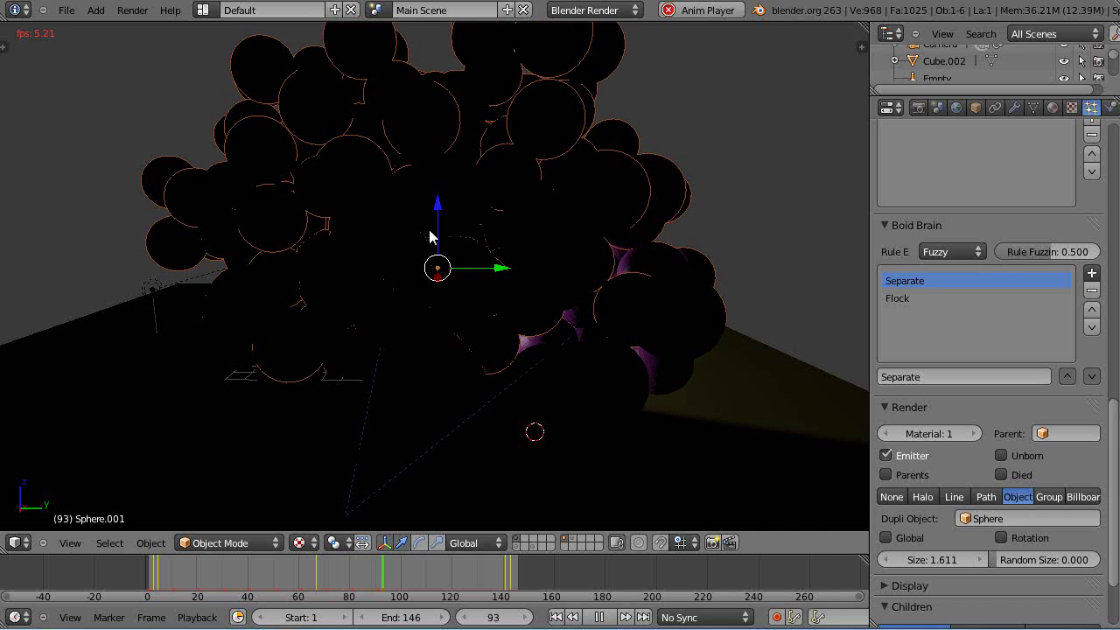
# Stop the playback, reselect the green sphere and replay its particle animation.
pyautogui.rightClick(768, 426)
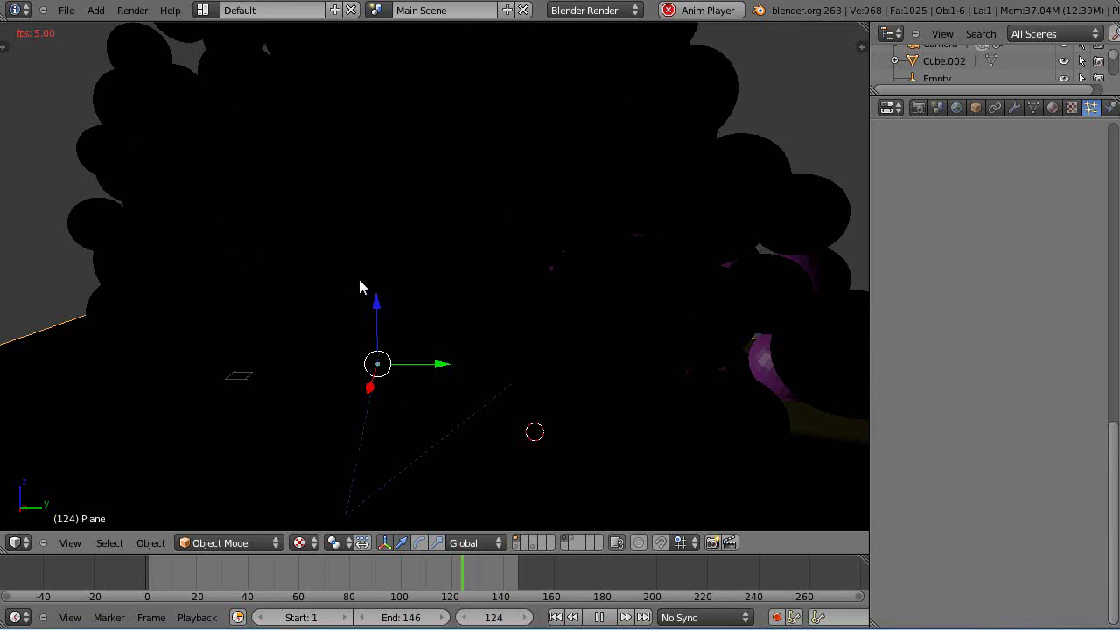
pyautogui.press('Escape')
pyautogui.rightClick(436, 270)
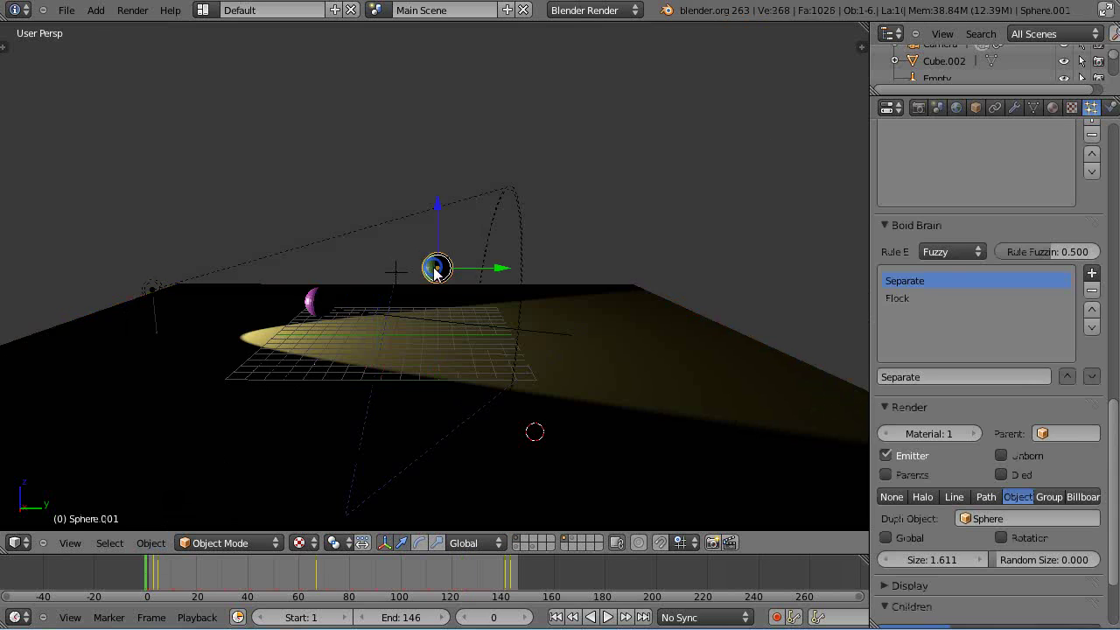
pyautogui.hotkey('alt', 'a')
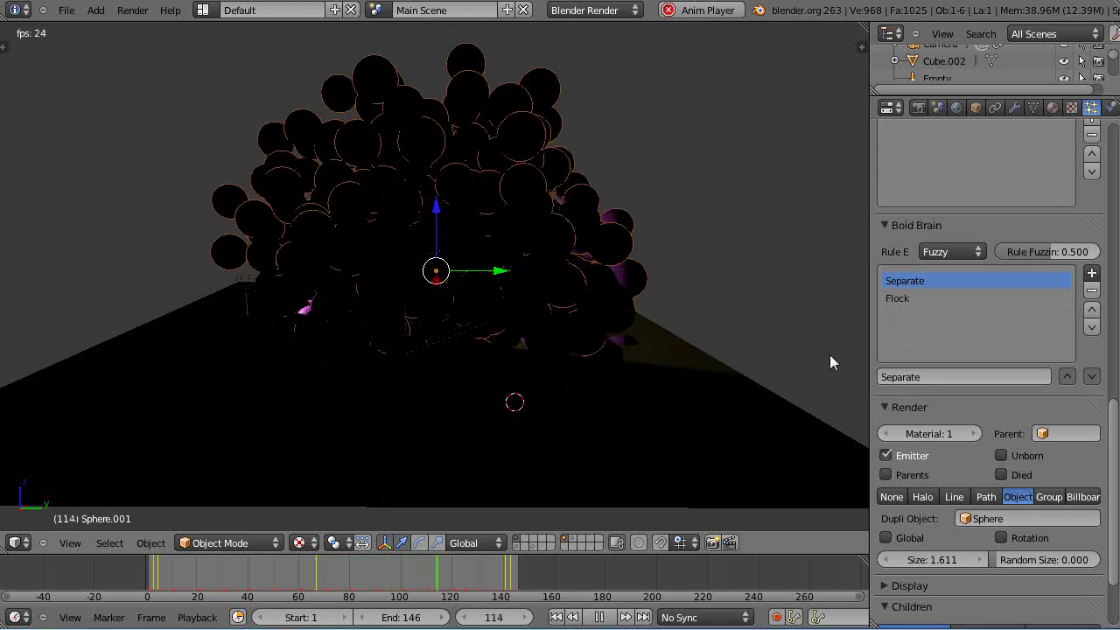
# Set the rendered particle object size to 0.943, check it in the playback and stop the animation.
pyautogui.moveTo(948, 562); pyautogui.dragTo(893, 559)
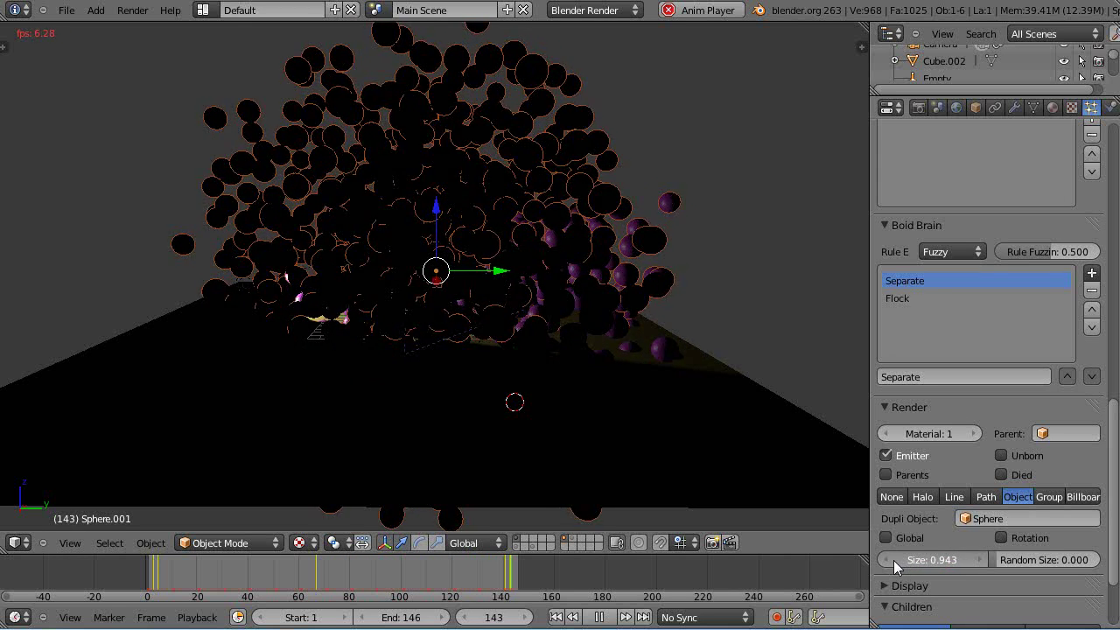
pyautogui.scroll(3, 584, 358)
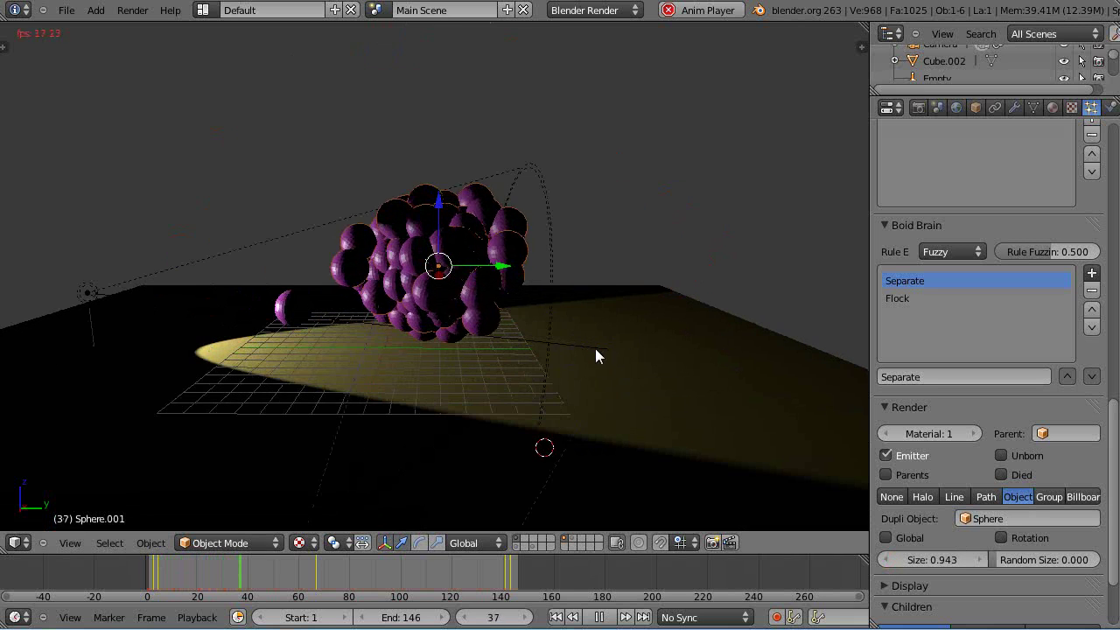
pyautogui.scroll(2, 545, 318)
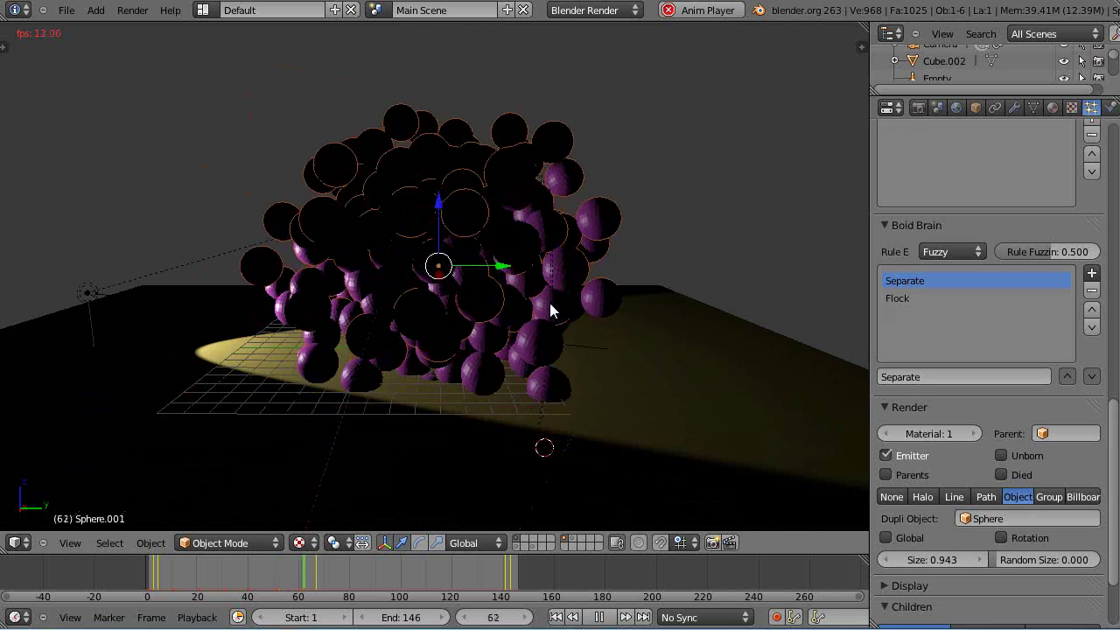
pyautogui.press('Escape')
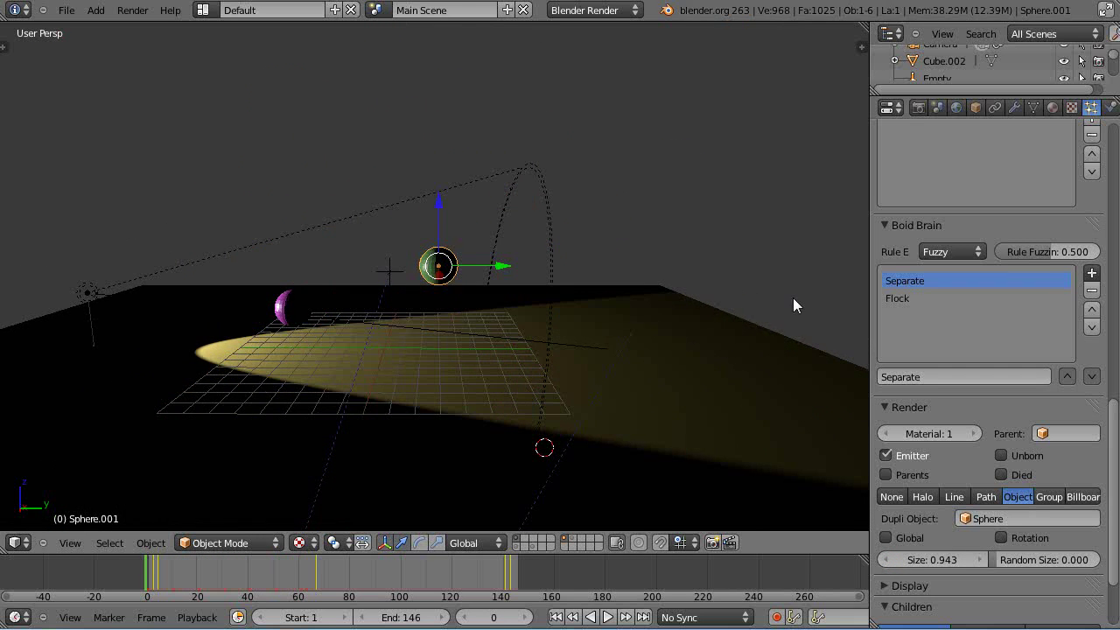
# Show the material settings, select the magenta sphere and move it along the Y axis, farther from the green sphere.
pyautogui.click(1051, 108)
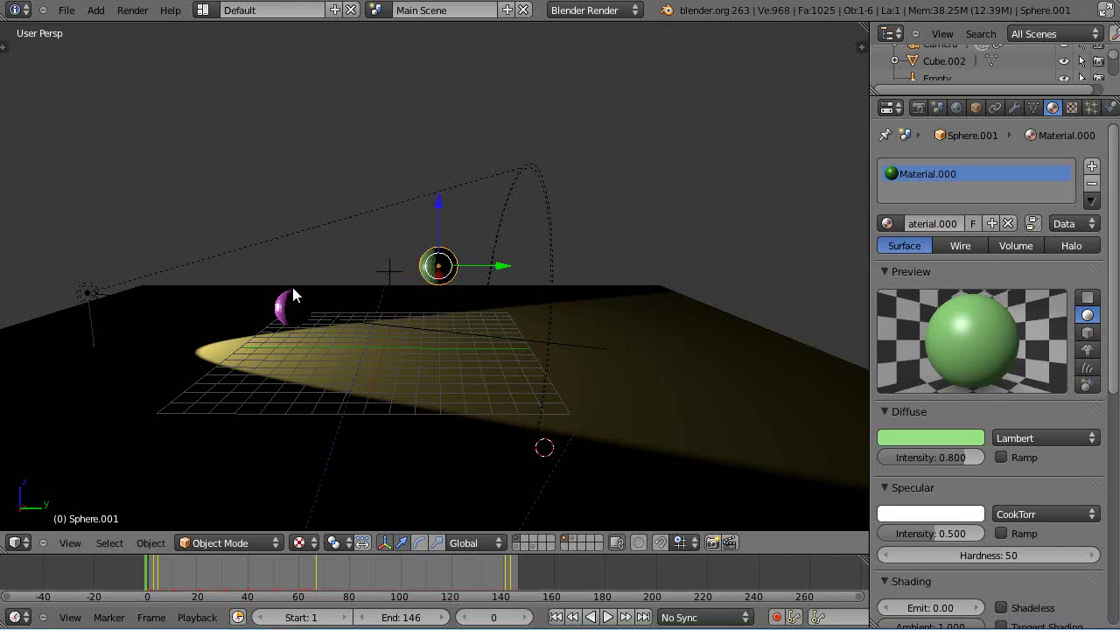
pyautogui.rightClick(286, 315)
pyautogui.moveTo(358, 311); pyautogui.dragTo(311, 323)
pyautogui.scroll(4, 312, 324)
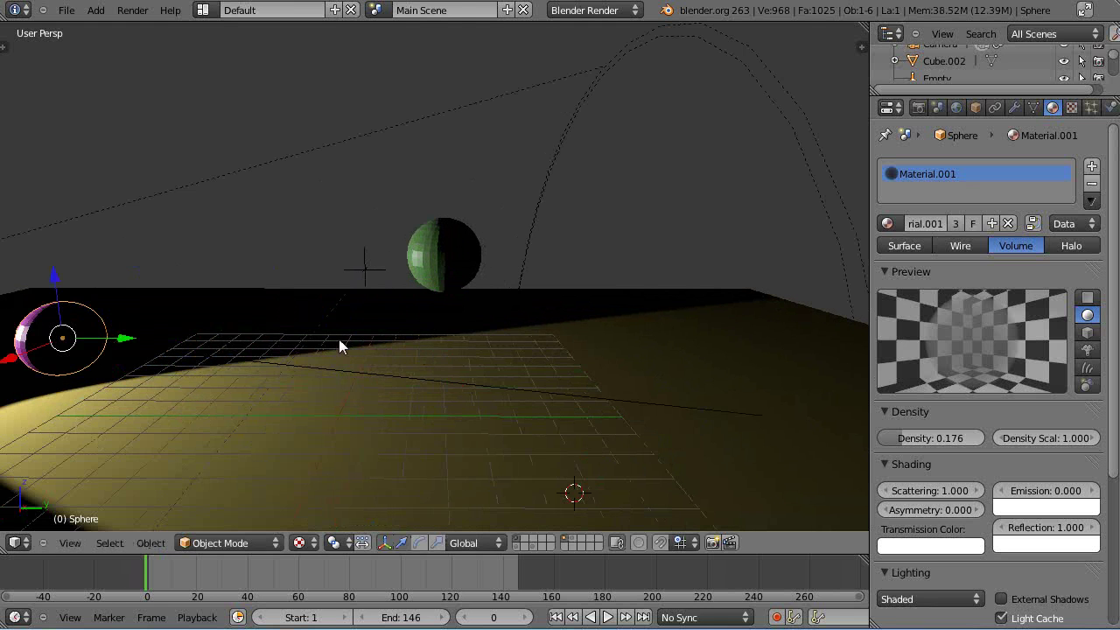
pyautogui.scroll(-2, 340, 348)
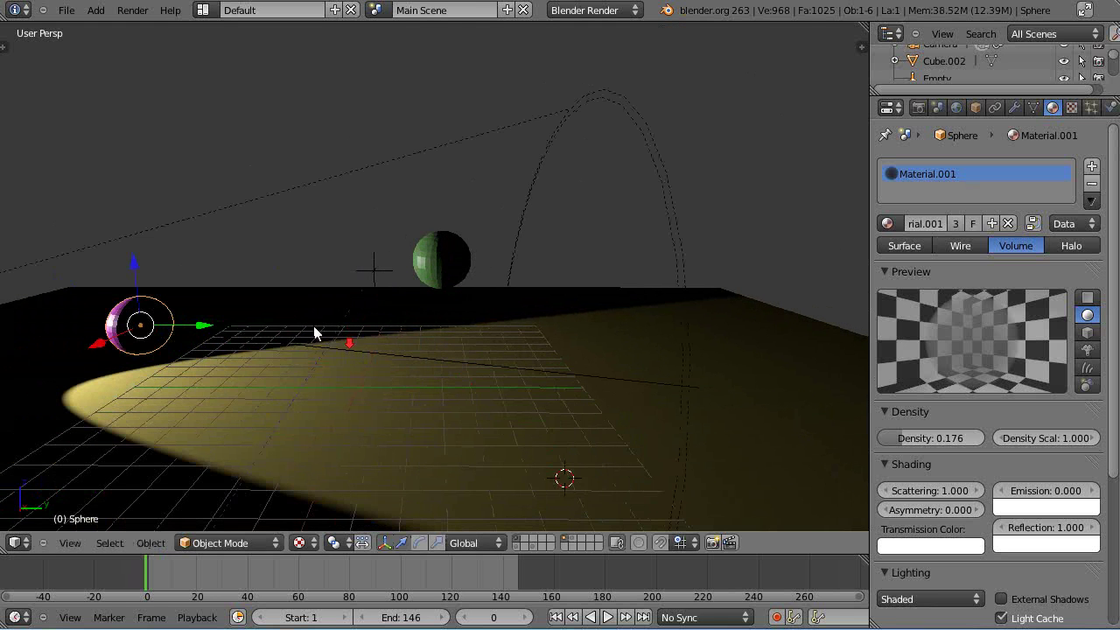
# Compare the magenta sphere's Surface and Volume material types and review the volume density settings.
pyautogui.click(920, 245)
pyautogui.click(1003, 245)
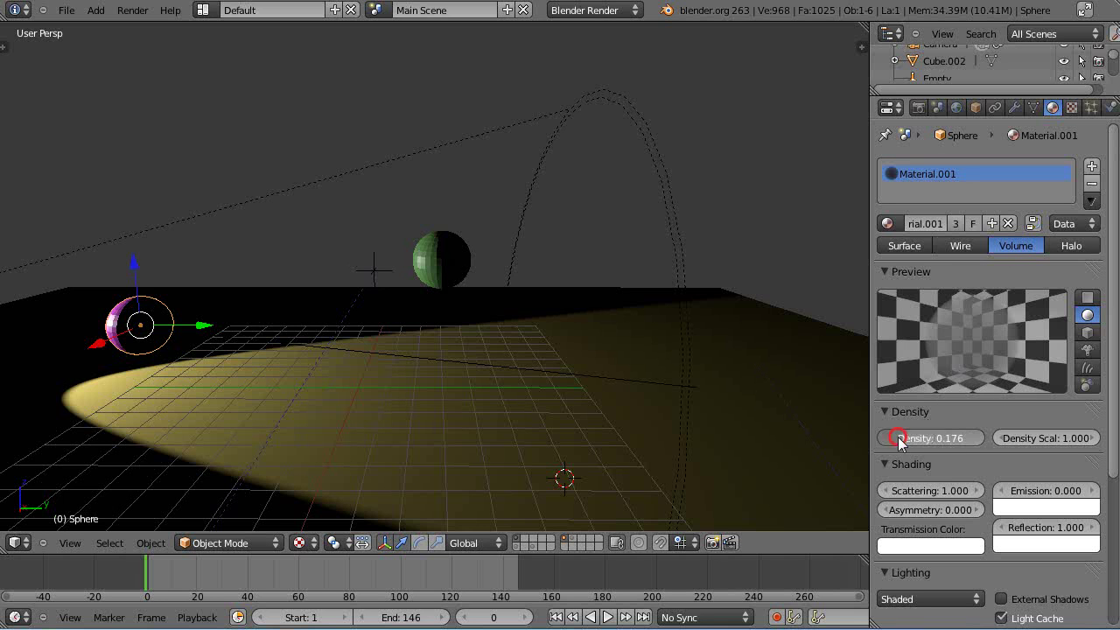
pyautogui.moveTo(890, 446); pyautogui.dragTo(908, 444)
pyautogui.scroll(-1, 997, 389)
pyautogui.scroll(1, 984, 391)
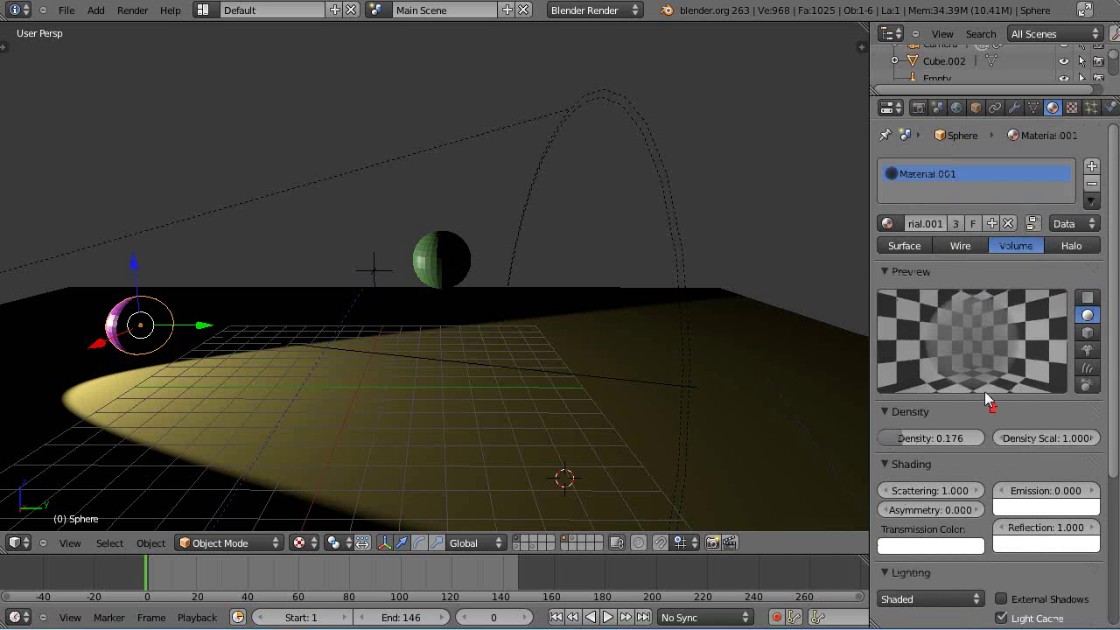
# Examine the magenta sphere's Voxel Data texture, including its smoke file format and mapping settings.
pyautogui.click(1072, 106)
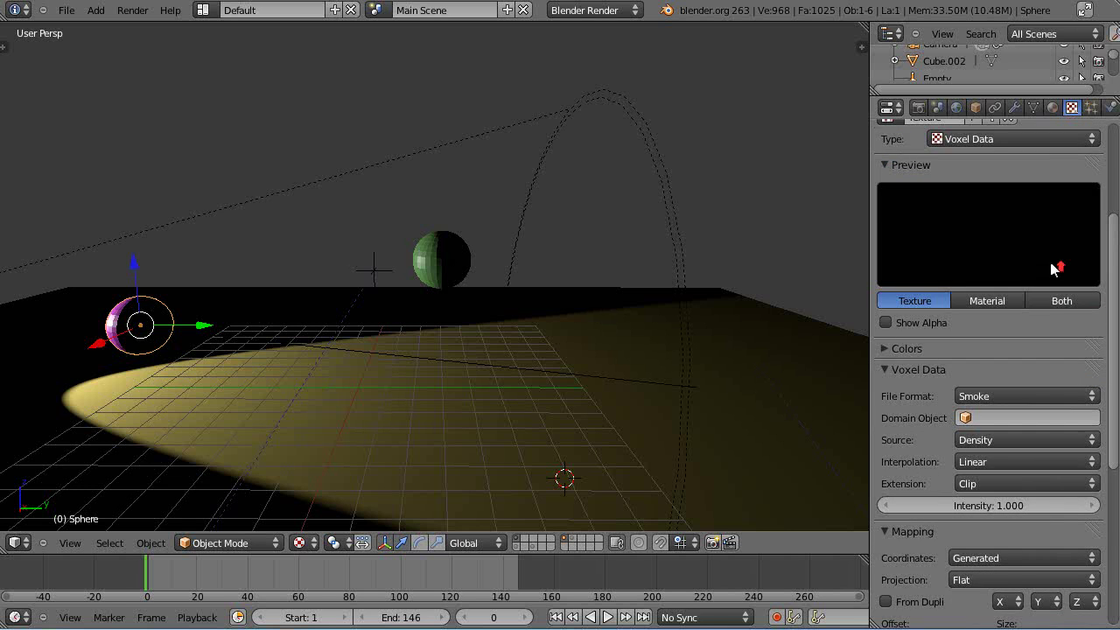
pyautogui.scroll(-4, 1008, 311)
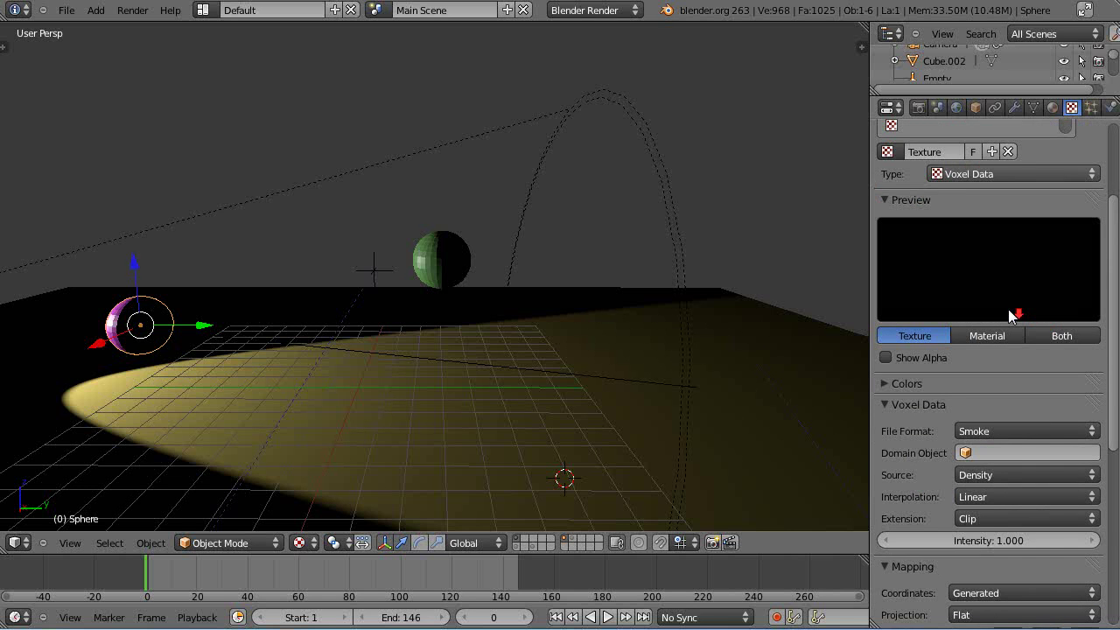
pyautogui.scroll(-4, 1008, 309)
pyautogui.scroll(8, 1007, 309)
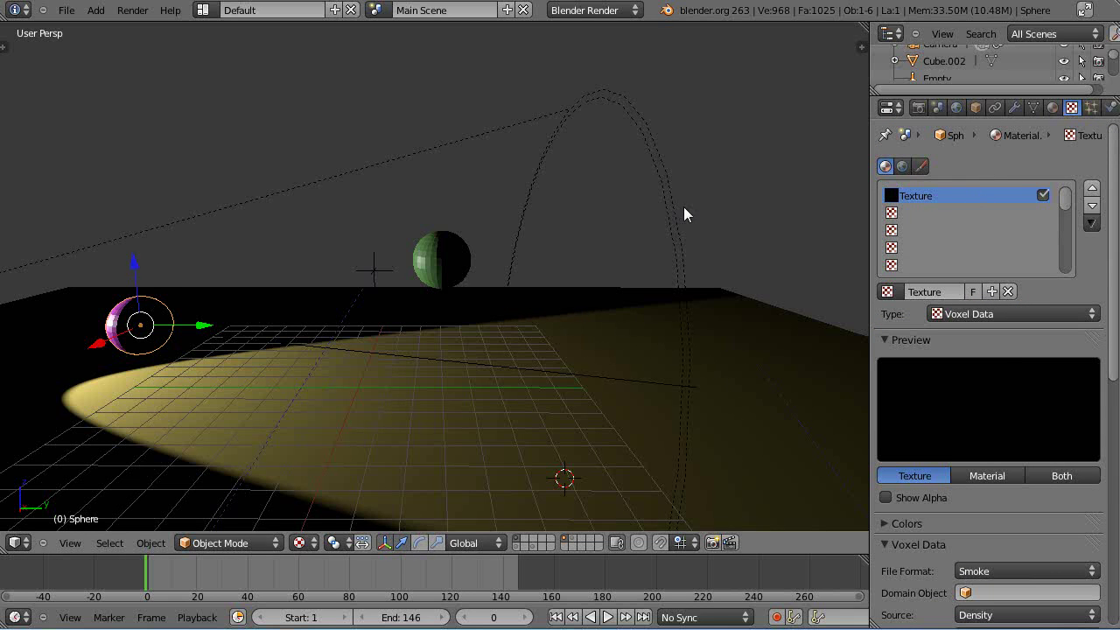
pyautogui.scroll(-5, 649, 243)
pyautogui.scroll(5, 581, 274)
pyautogui.moveTo(581, 273); pyautogui.dragTo(543, 320, button='middle')
pyautogui.scroll(5, 495, 307)
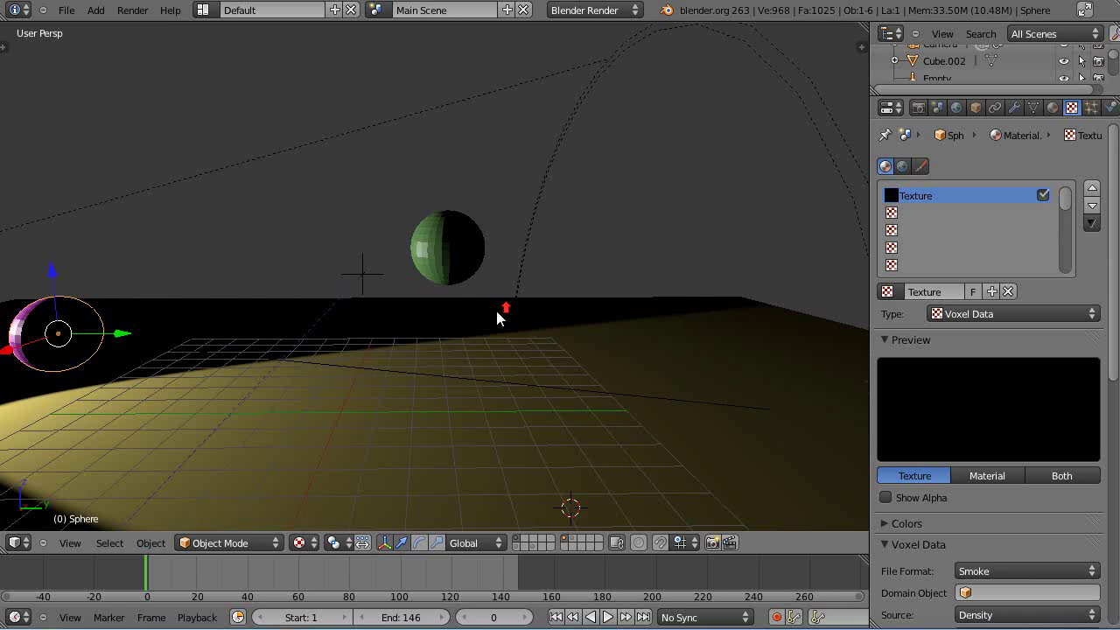
pyautogui.scroll(-1, 495, 307)
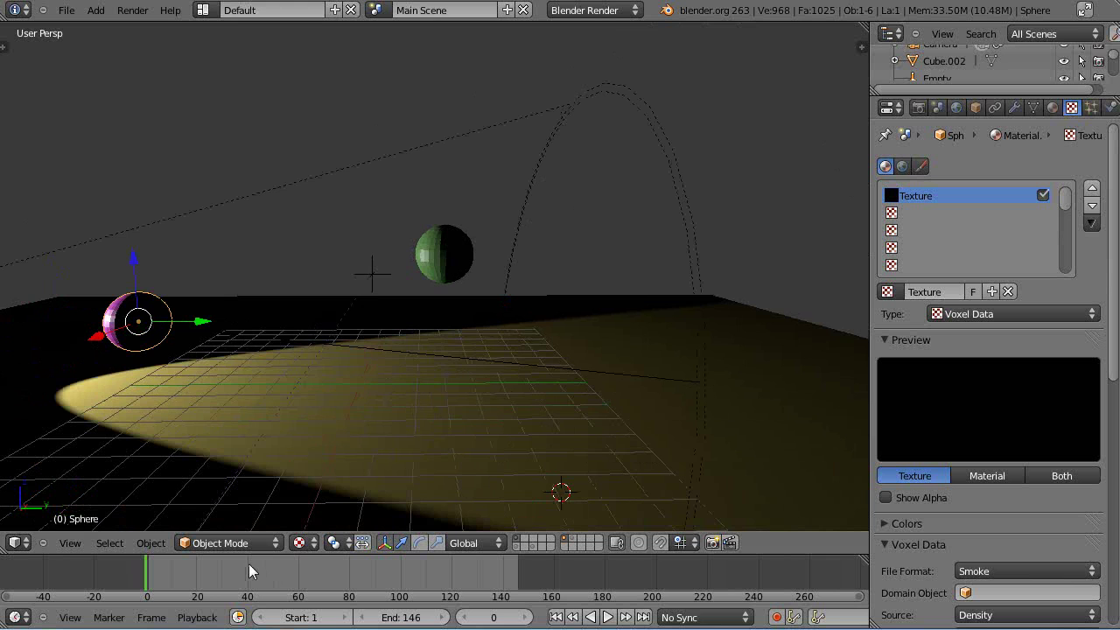
# Render frame 0 to check both spheres, and try the same render at frame 41.
pyautogui.press('F12')
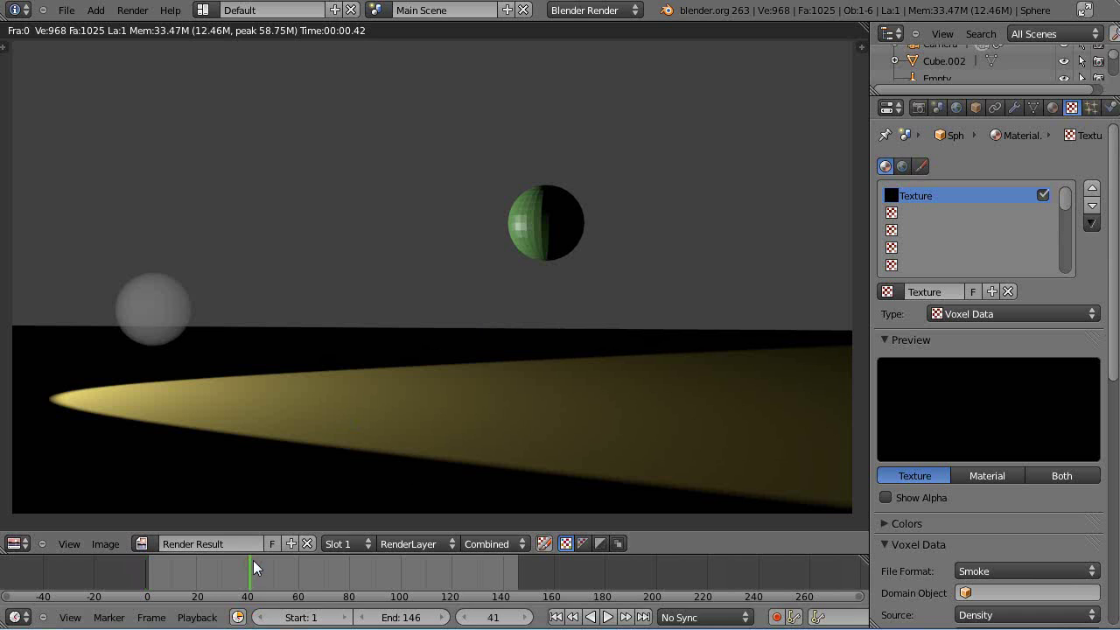
pyautogui.press('Escape')
pyautogui.scroll(-3, 543, 396)
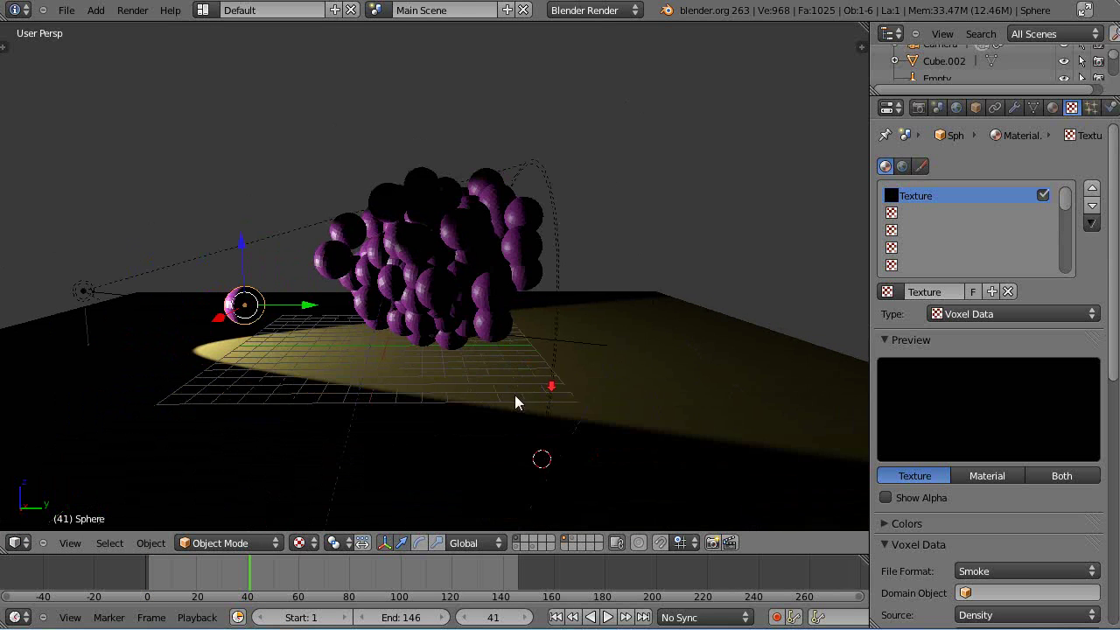
pyautogui.press('F12')
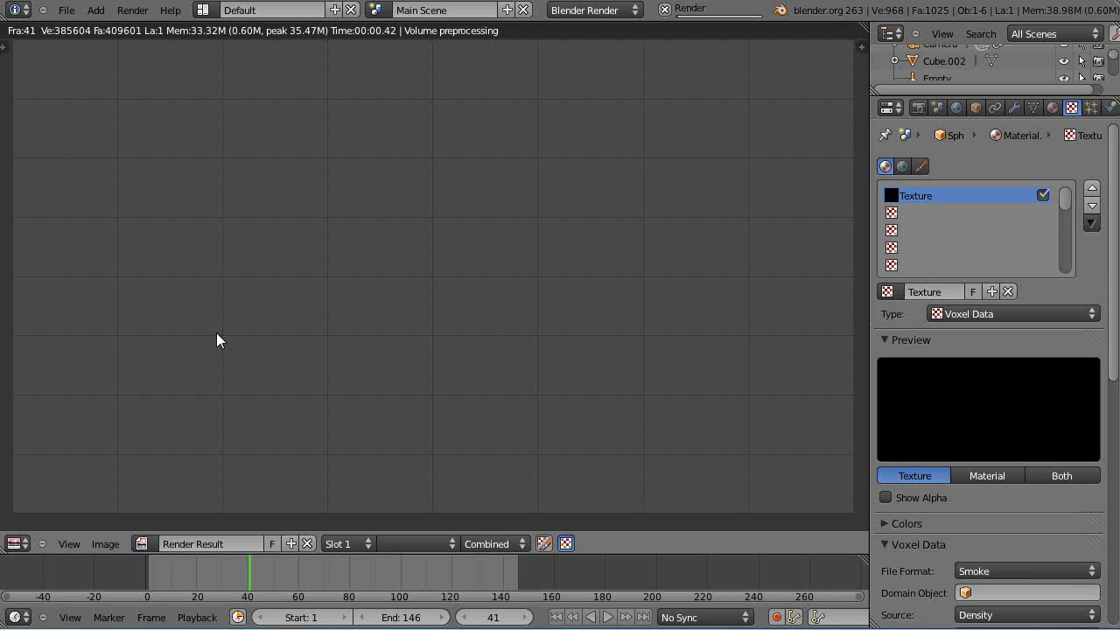
pyautogui.press('Escape')
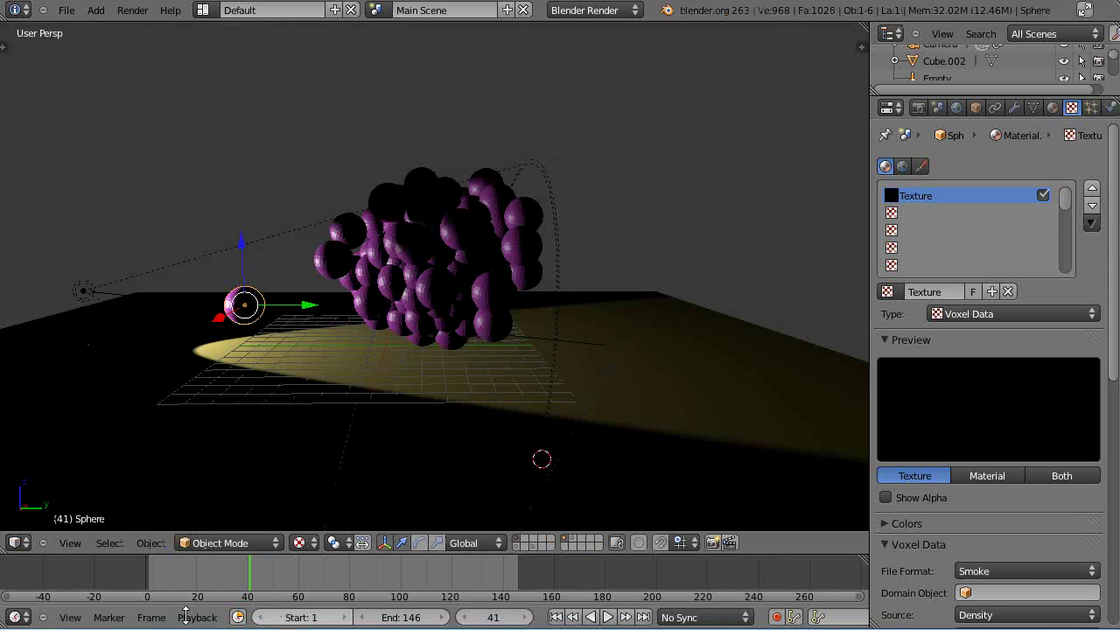
# Take the animation back to frame 2, near the start of the particle emission.
pyautogui.click(165, 573)
pyautogui.scroll(5, 511, 384)
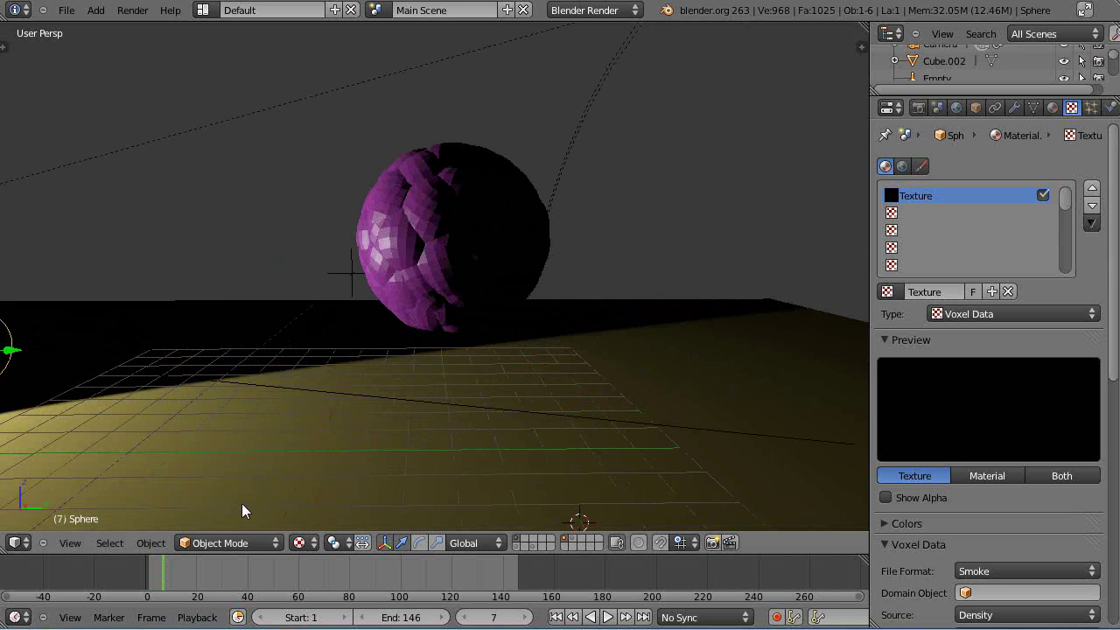
pyautogui.press('Left')
pyautogui.press('Left')
pyautogui.press('Left')
pyautogui.press('Left')
pyautogui.press('Left')
pyautogui.press('Left')
pyautogui.press('Left')
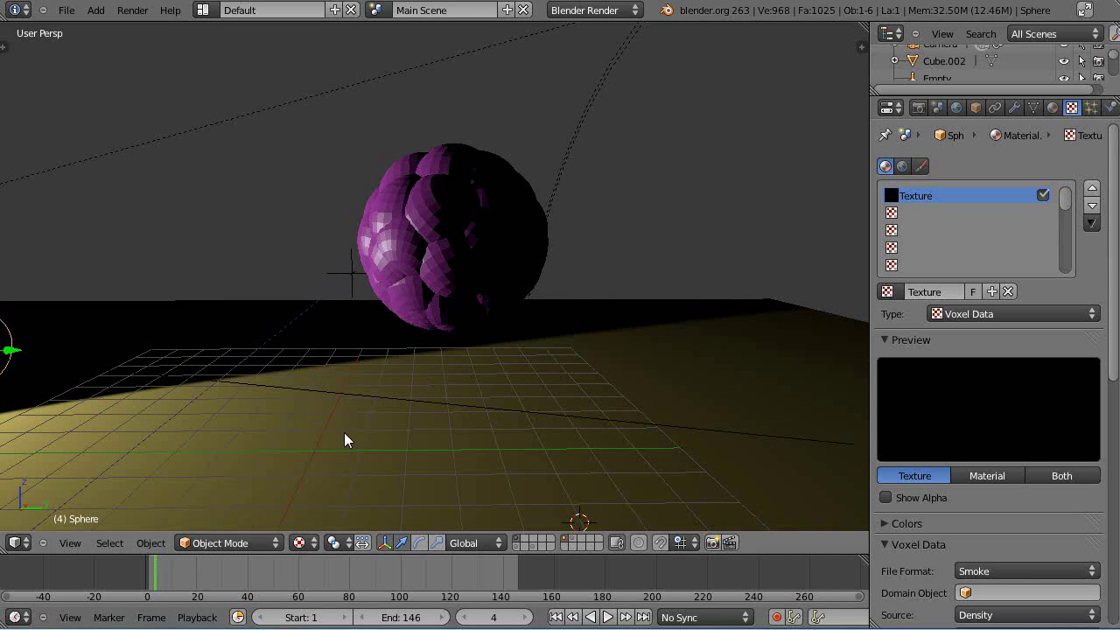
pyautogui.press('Right')
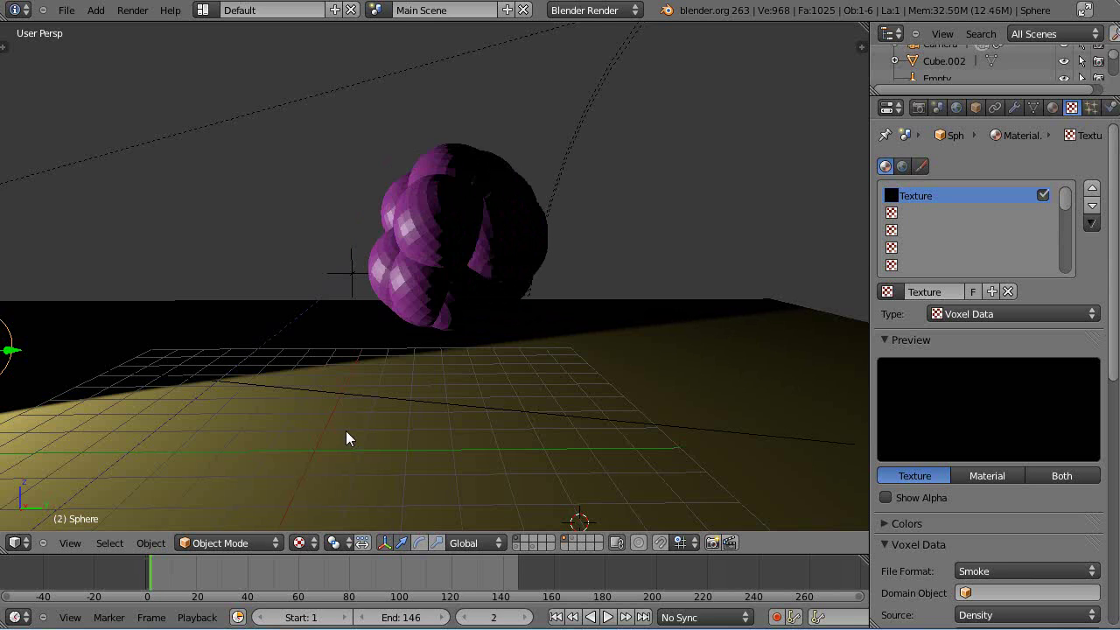
pyautogui.press('Right')
# Render frame 2 and examine the smoke around the green sphere close up.
pyautogui.press('F12')
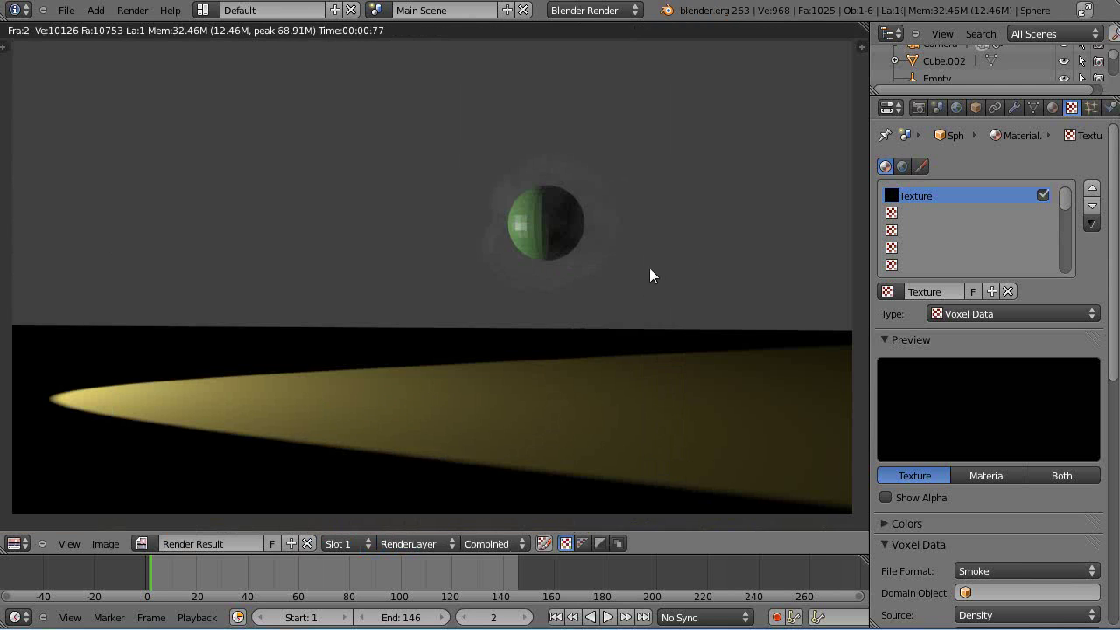
pyautogui.scroll(2, 649, 275)
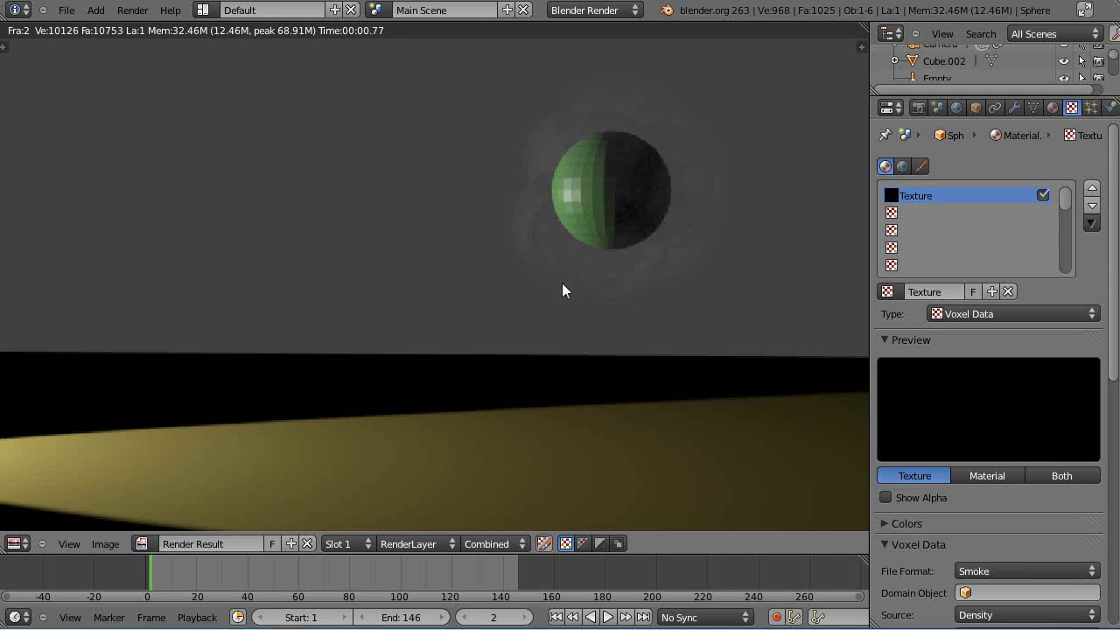
pyautogui.moveTo(670, 290); pyautogui.dragTo(574, 355, button='middle')
pyautogui.scroll(2, 576, 351)
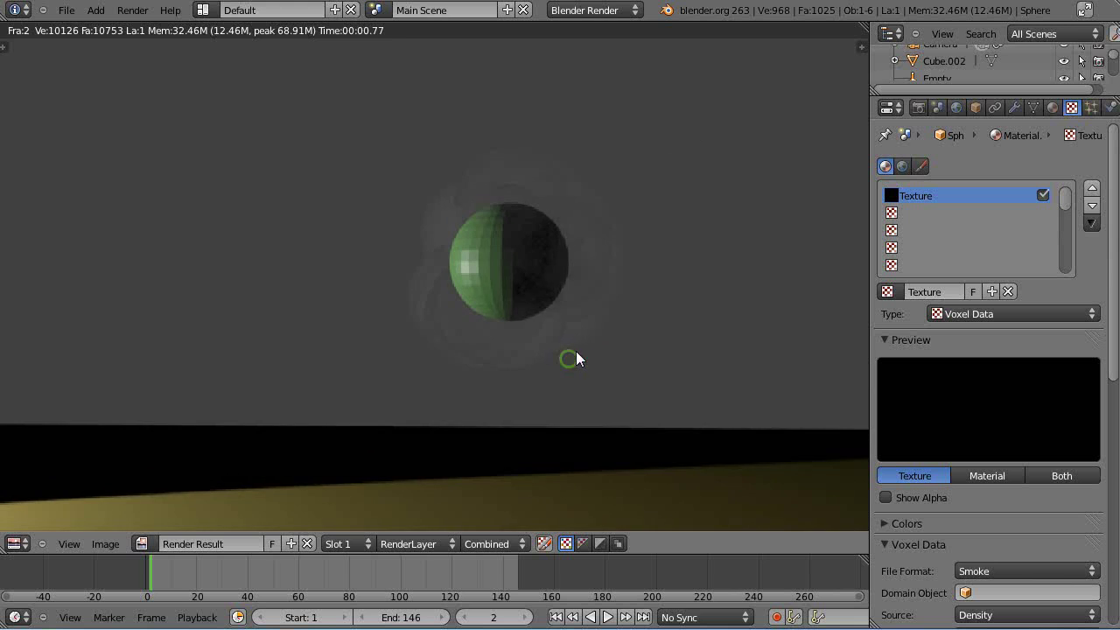
pyautogui.scroll(-3, 577, 302)
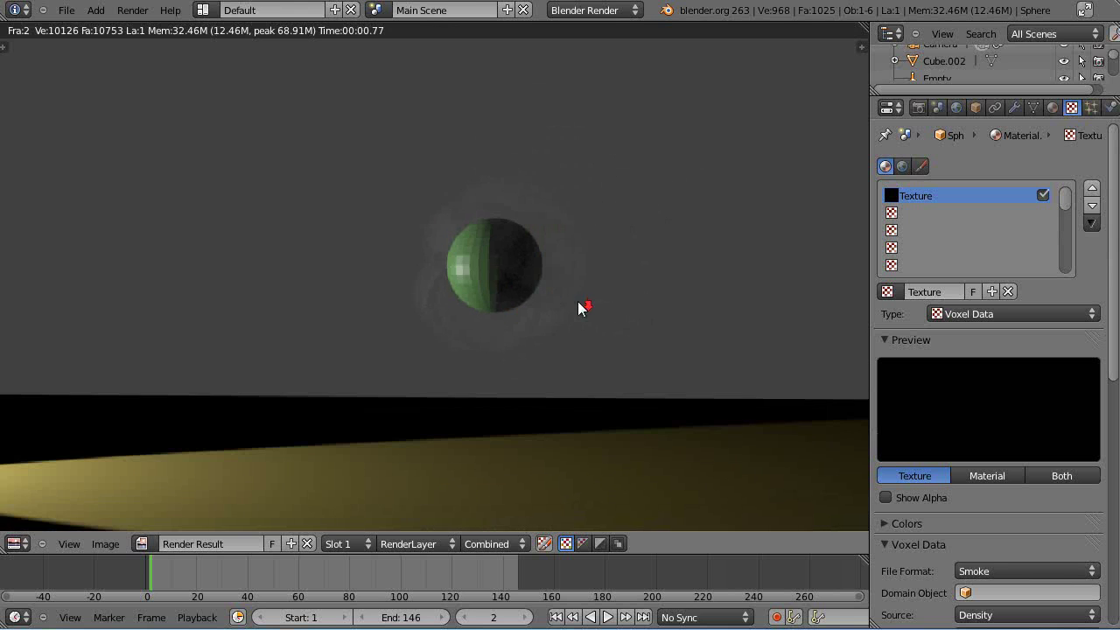
pyautogui.scroll(1, 565, 309)
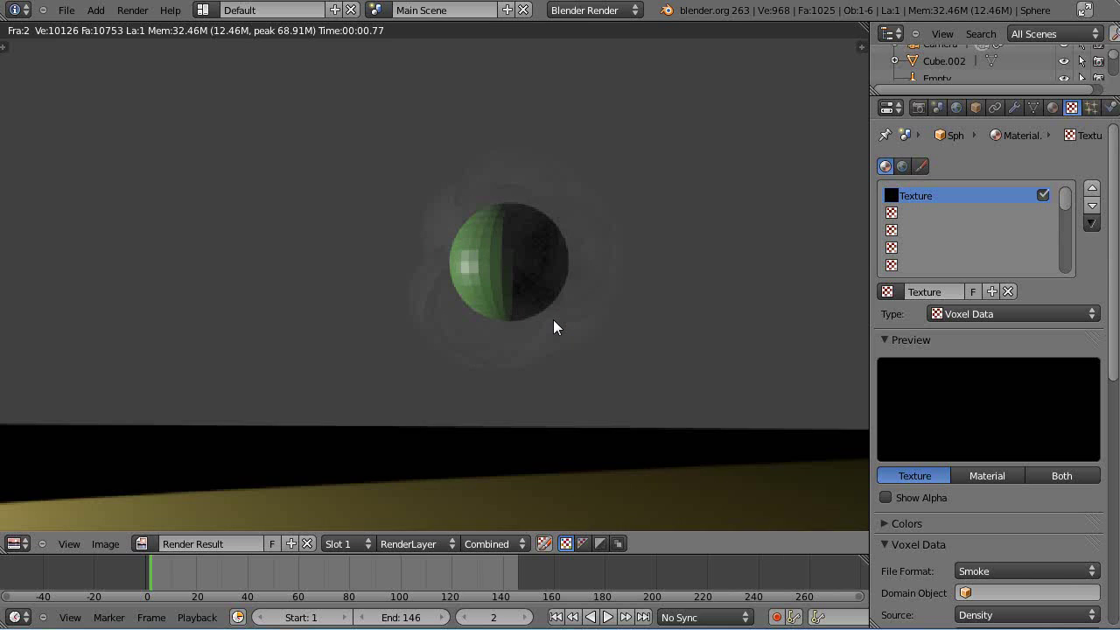
pyautogui.scroll(-3, 556, 318)
pyautogui.scroll(2, 543, 320)
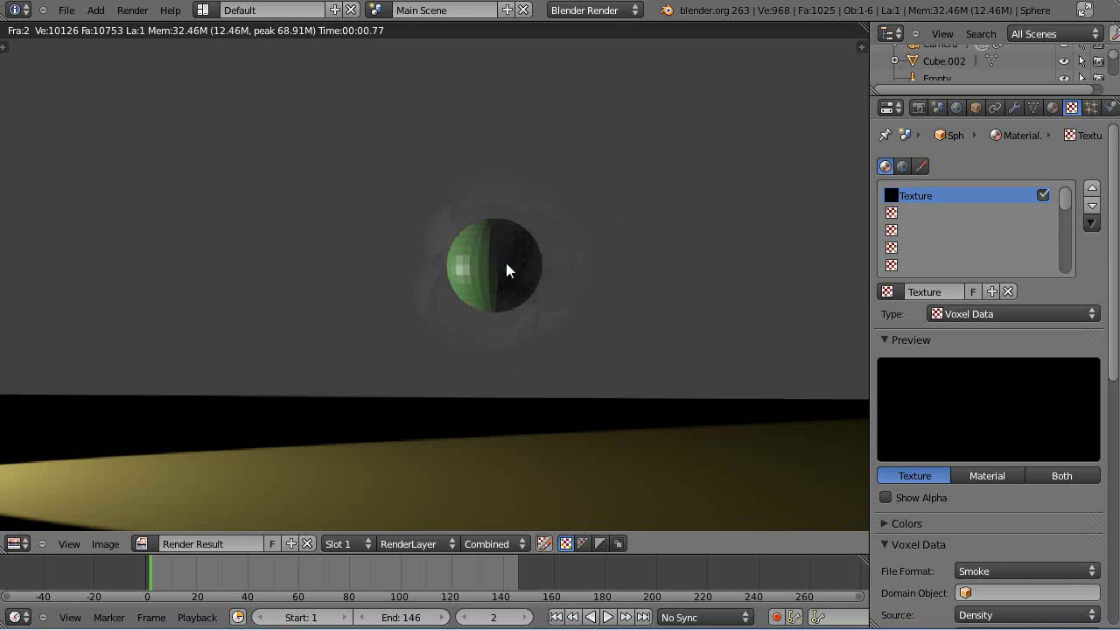
pyautogui.press('Escape')
# Select the green emitter sphere and return the animation to frame 0.
pyautogui.rightClick(481, 260)
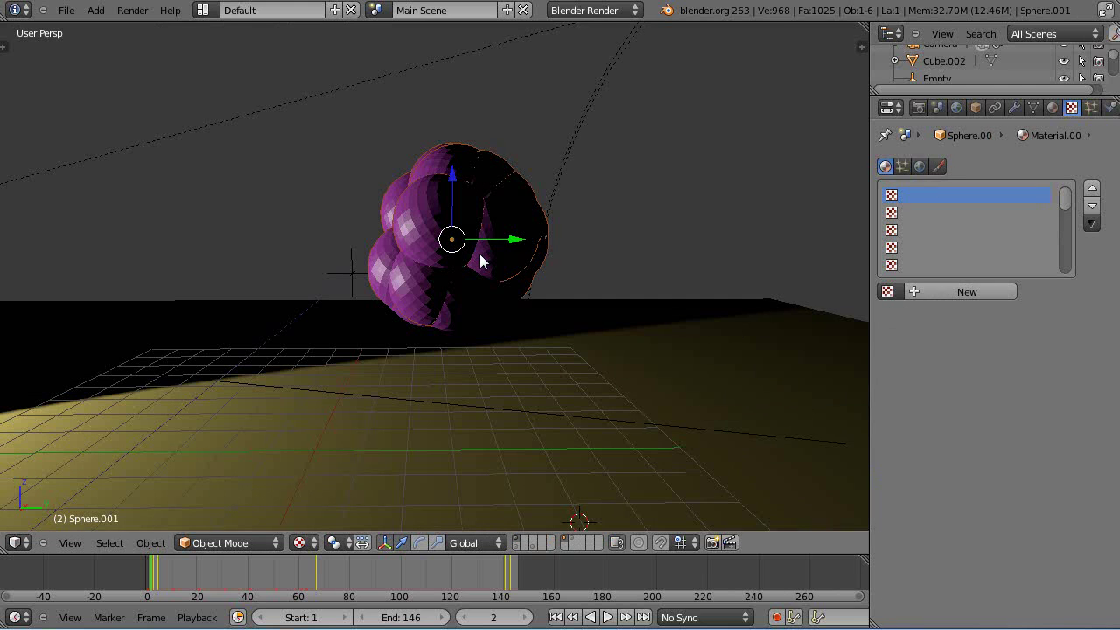
pyautogui.press('Tab')
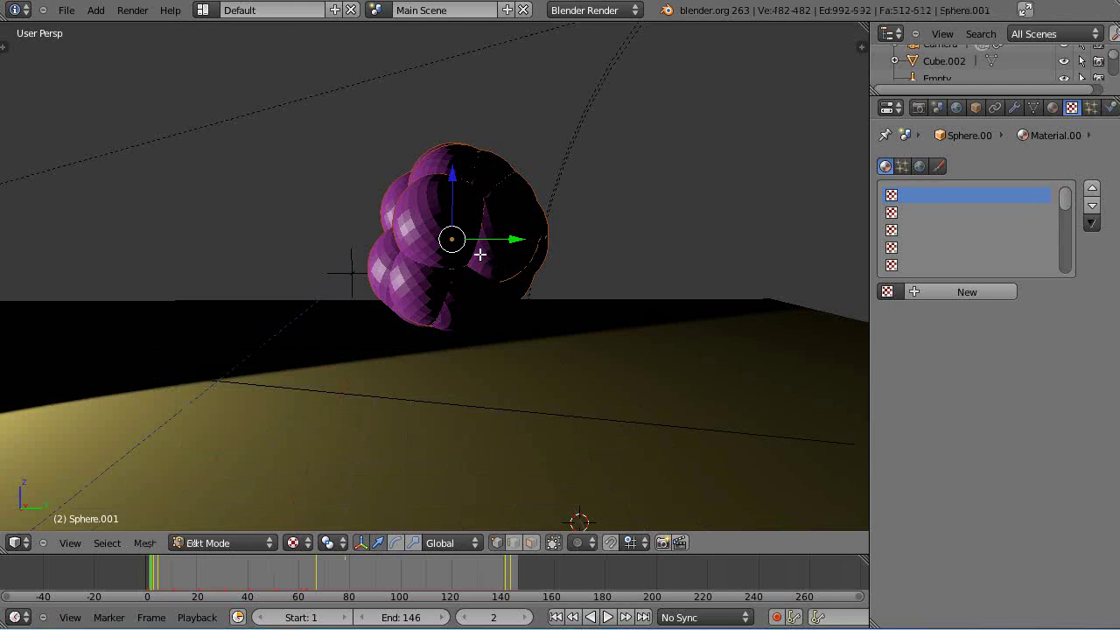
pyautogui.press('Tab')
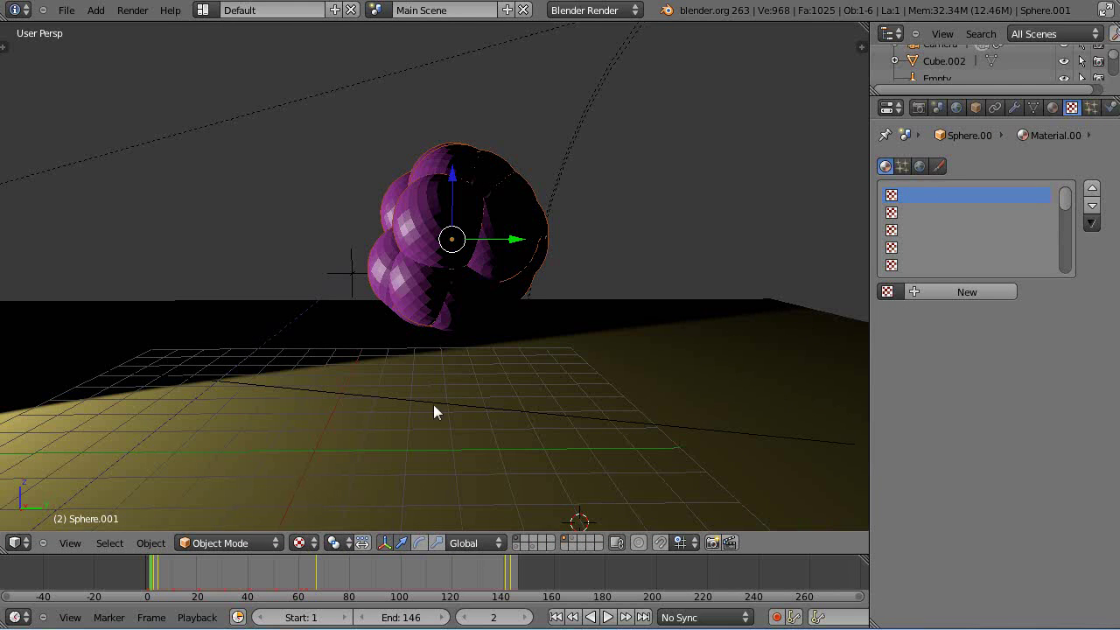
pyautogui.press('Left')
pyautogui.press('Left')
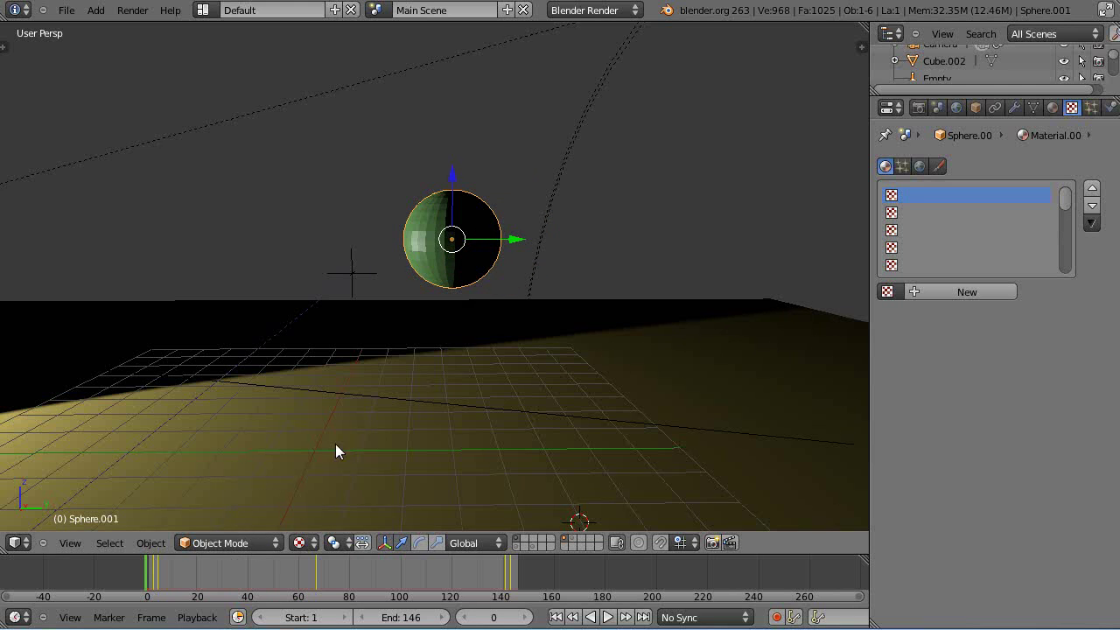
pyautogui.rightClick(432, 262)
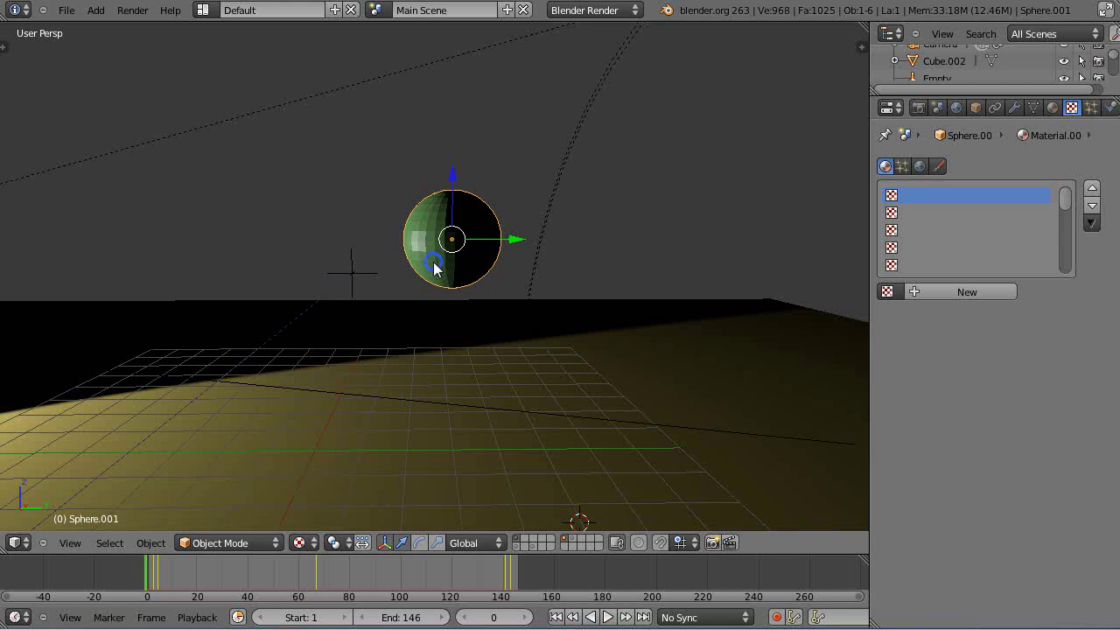
# Enable Z Transparency on the green sphere's material and set its alpha to 0.000.
pyautogui.click(1050, 108)
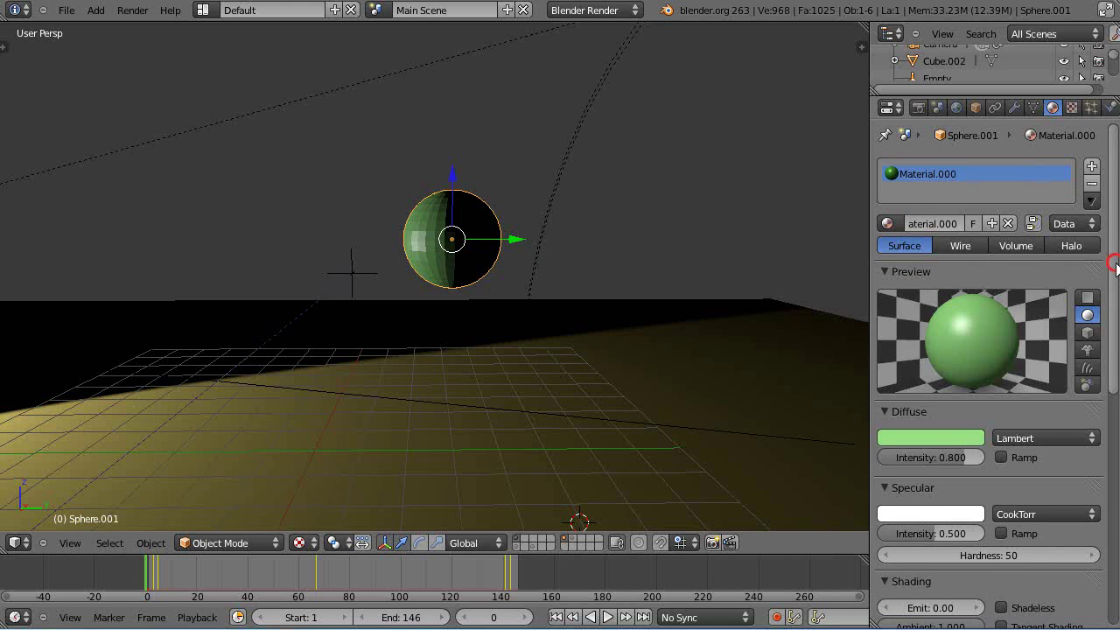
pyautogui.scroll(-10, 1113, 271)
pyautogui.scroll(2, 932, 321)
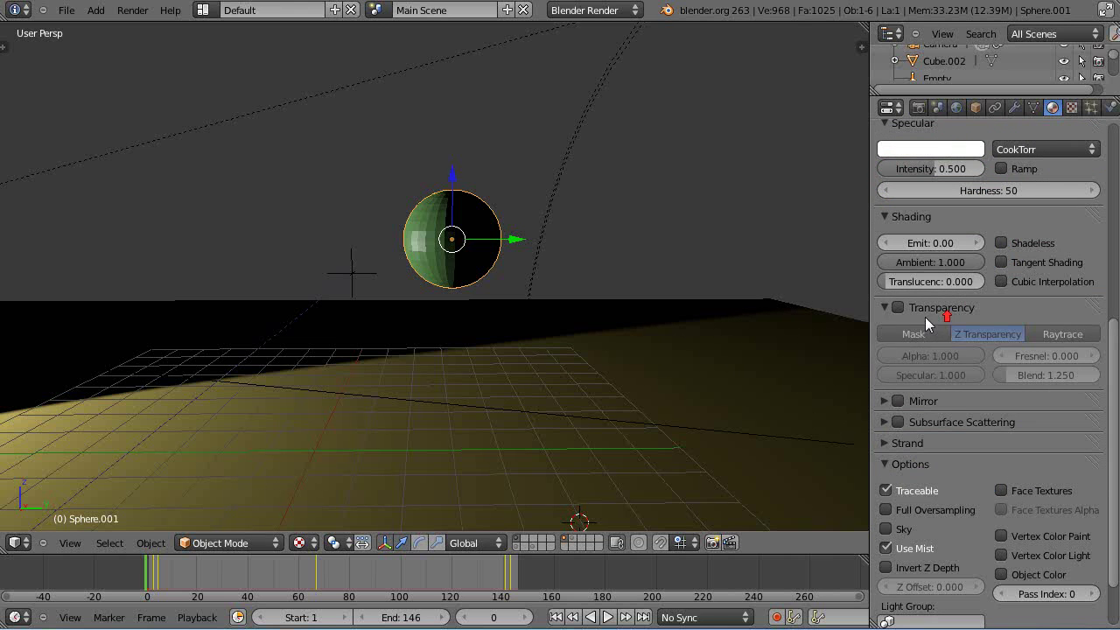
pyautogui.click(894, 309)
pyautogui.moveTo(930, 355); pyautogui.dragTo(671, 355)
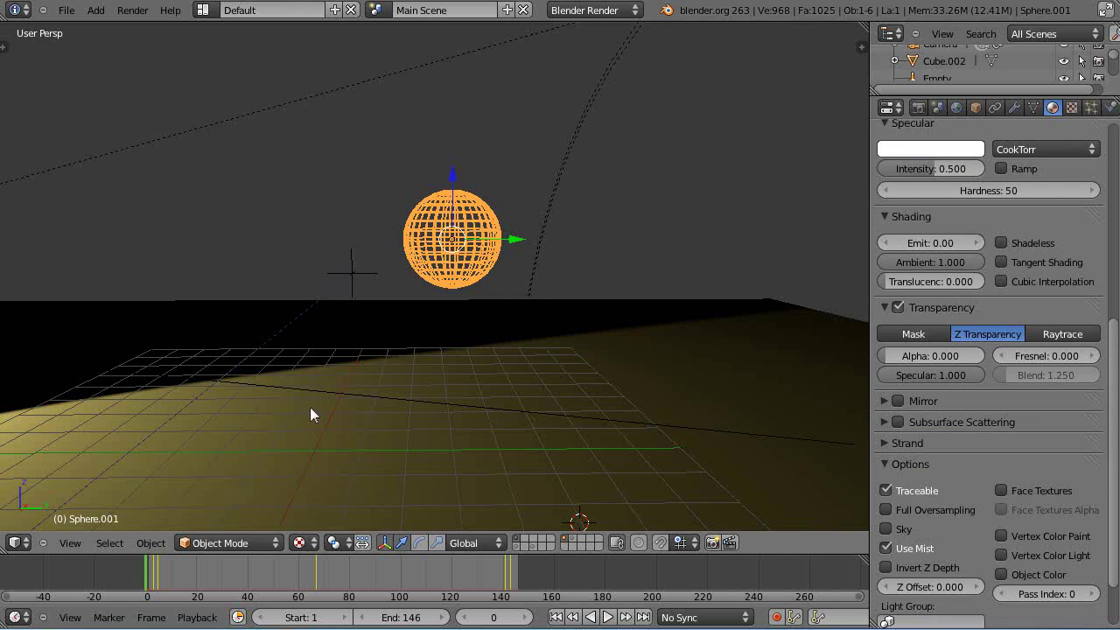
# Advance to frame 2, render it and inspect the smoke where the transparent emitter sits.
pyautogui.press('Right')
pyautogui.press('Right')
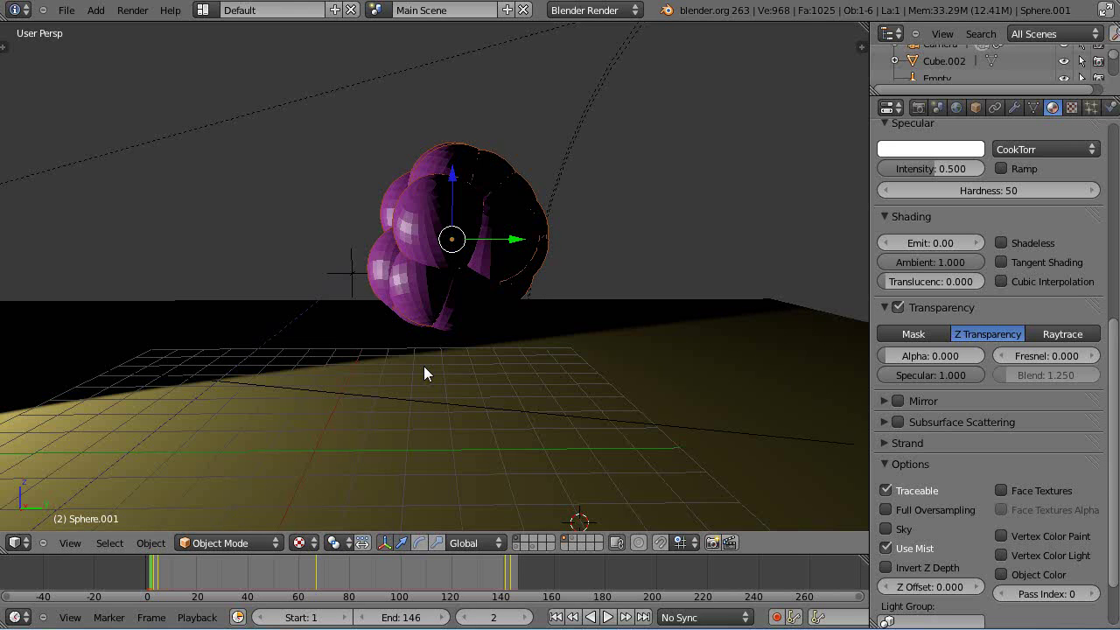
pyautogui.press('F12')
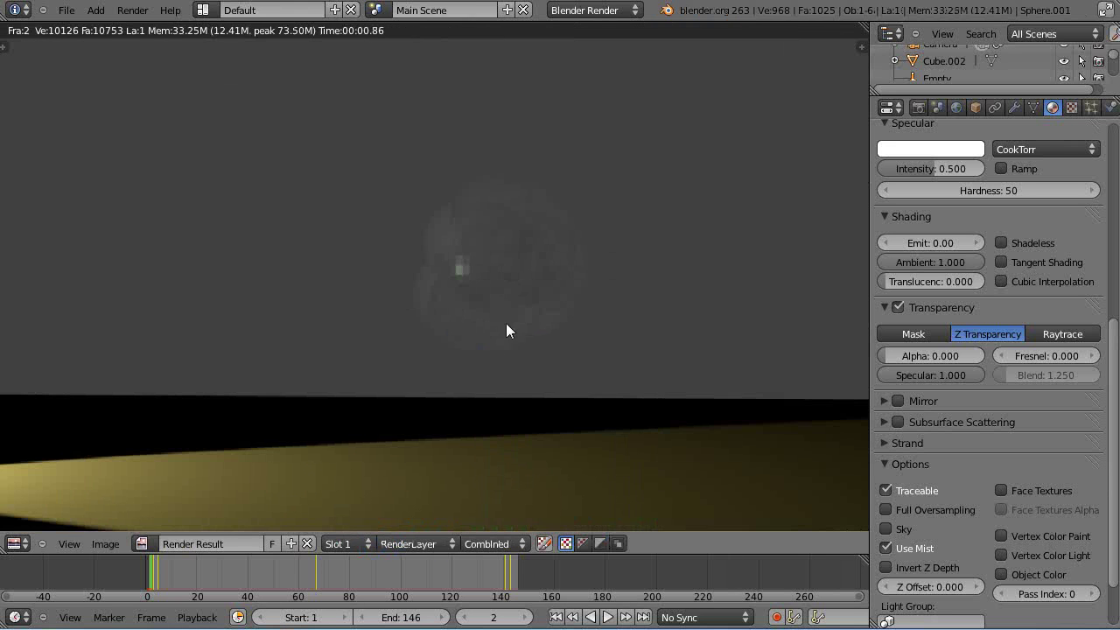
pyautogui.scroll(3, 548, 292)
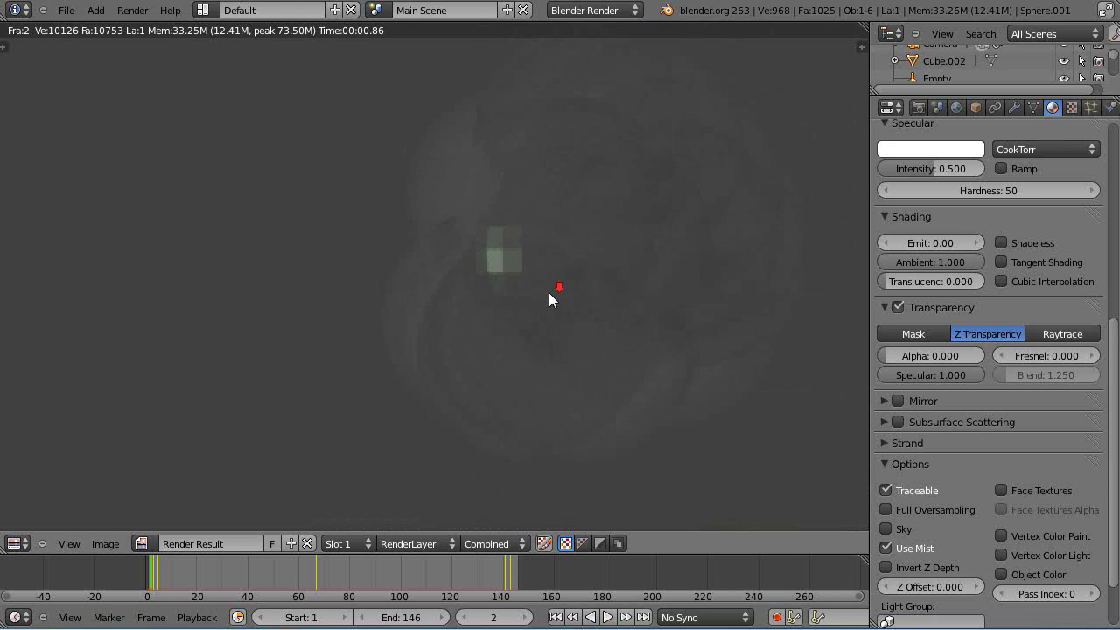
pyautogui.scroll(-2, 581, 238)
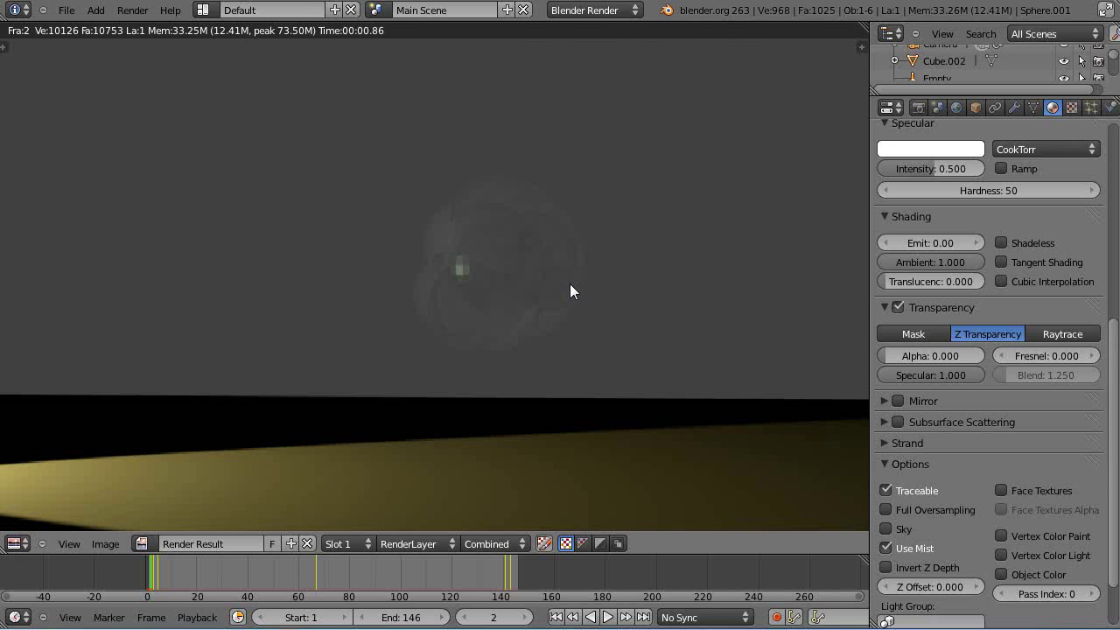
pyautogui.scroll(-2, 503, 363)
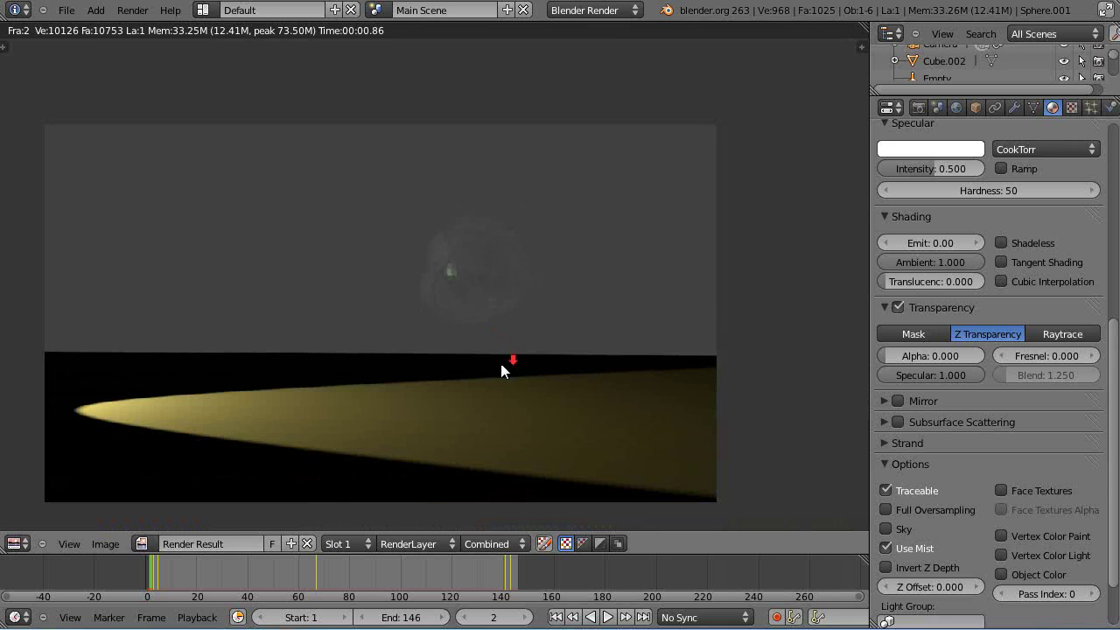
pyautogui.press('Escape')
# Set the magenta sphere's volume density to 0.227 and render frame 2.
pyautogui.scroll(-2, 349, 320)
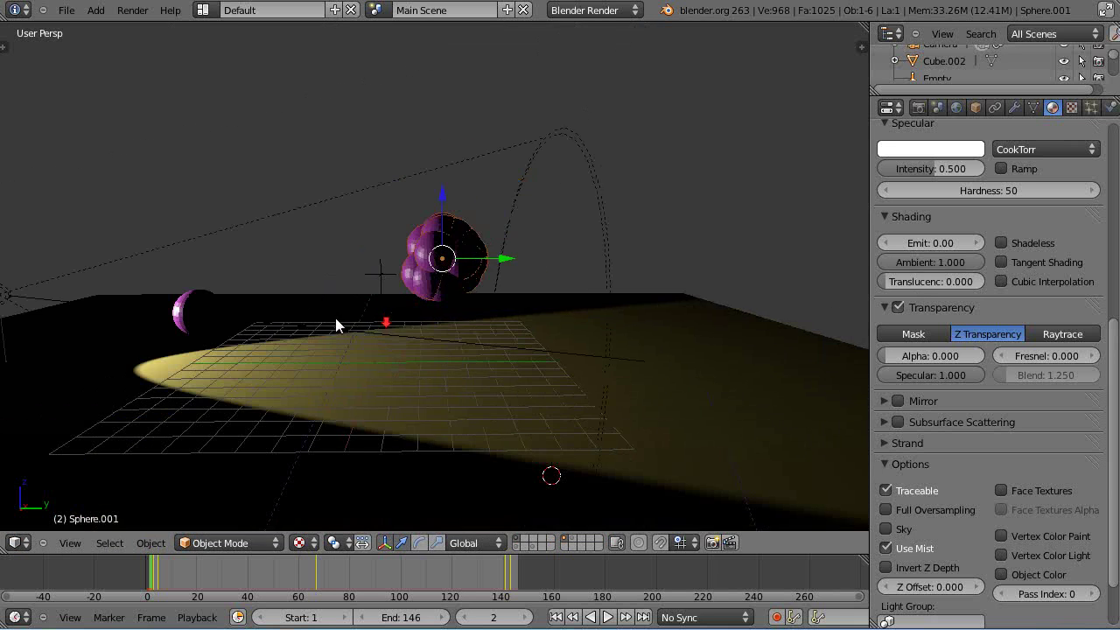
pyautogui.rightClick(195, 312)
pyautogui.scroll(5, 997, 223)
pyautogui.scroll(5, 991, 221)
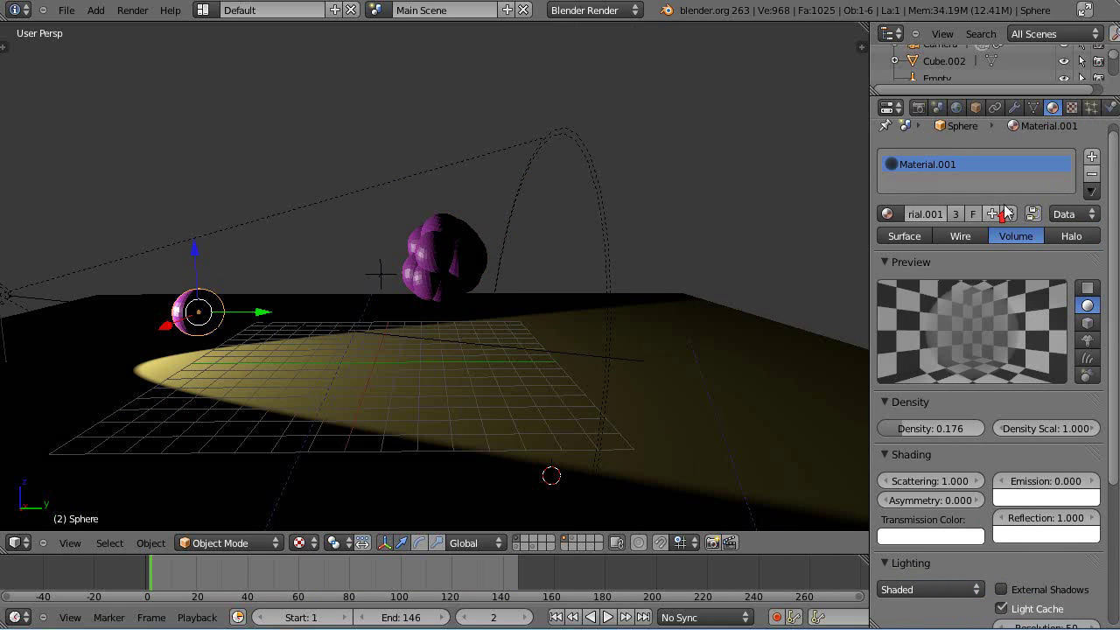
pyautogui.moveTo(927, 432); pyautogui.dragTo(930, 432)
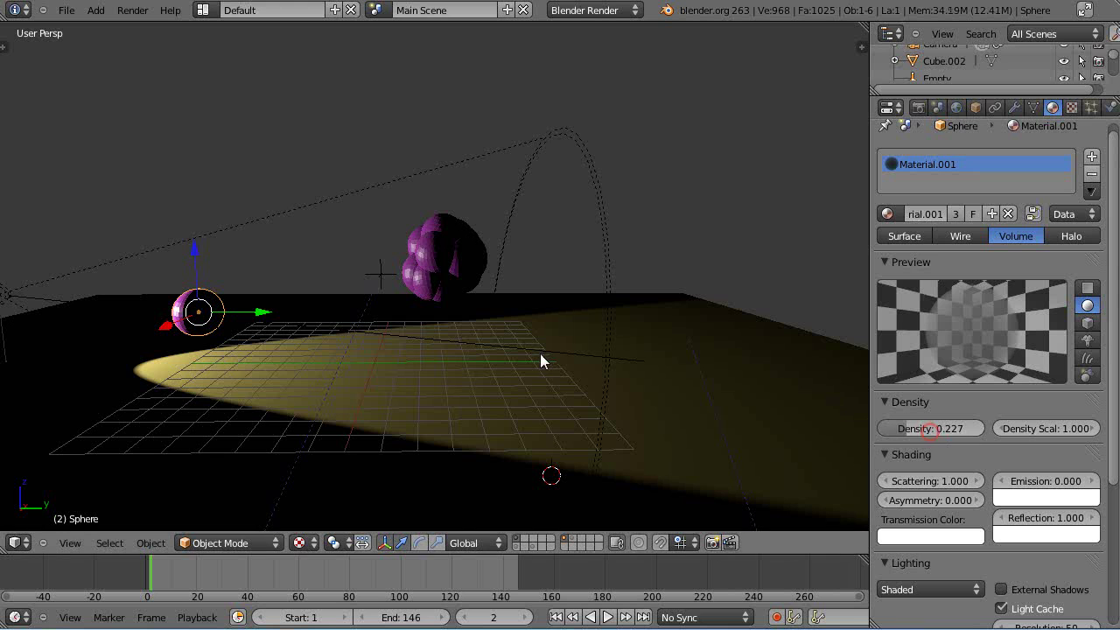
pyautogui.press('F12')
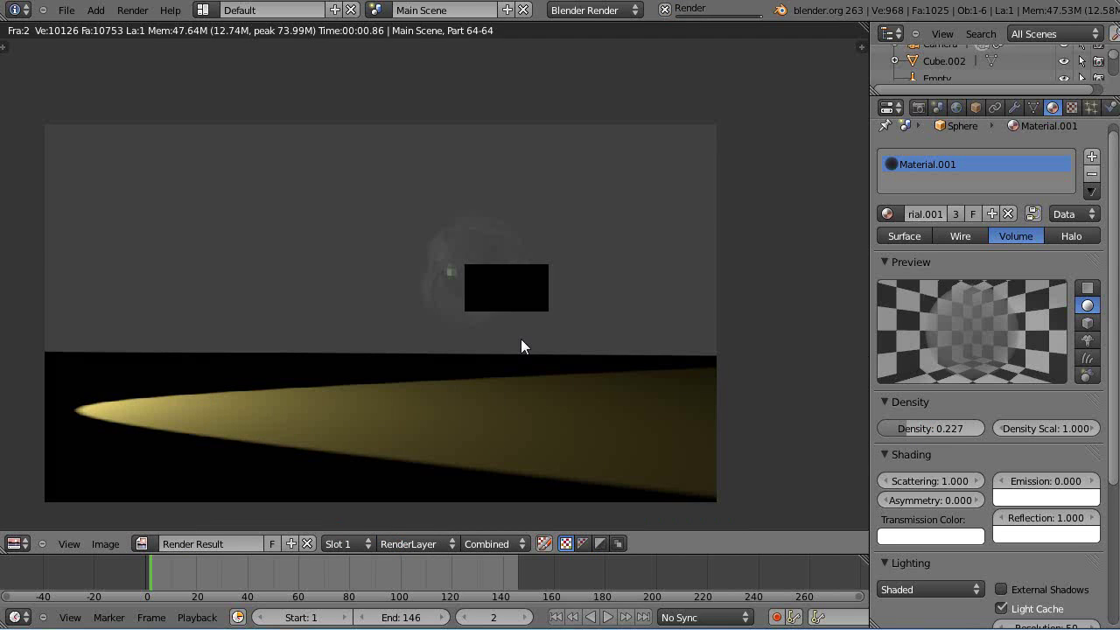
pyautogui.press('F12')
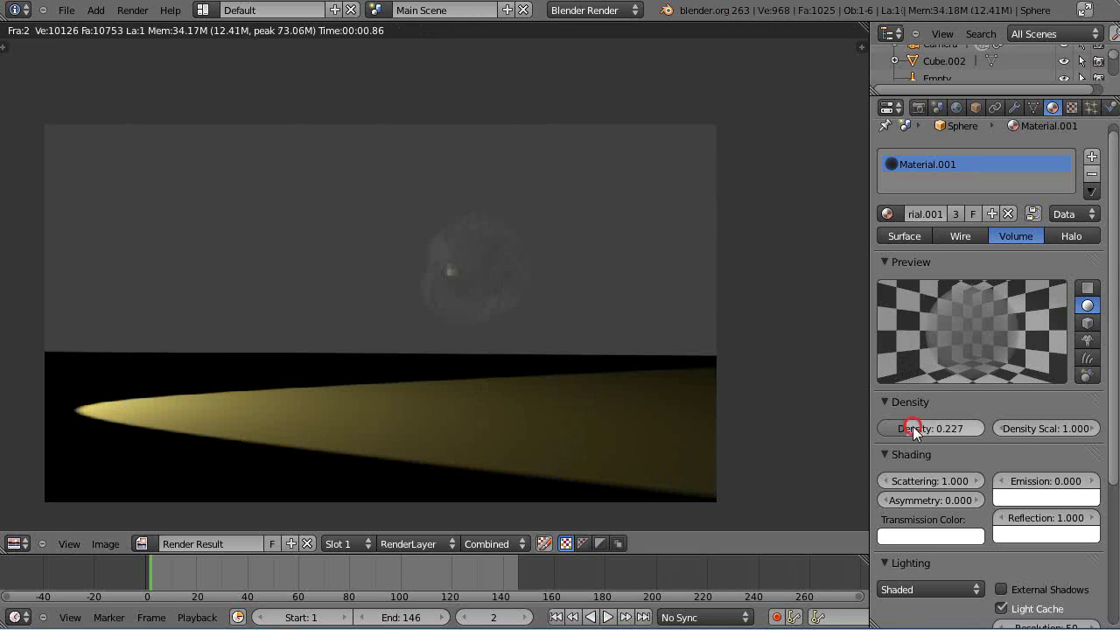
# Adjust the magenta sphere's volume density further, render the scene again and close the render.
pyautogui.moveTo(910, 428); pyautogui.dragTo(923, 430)
pyautogui.press('F12')
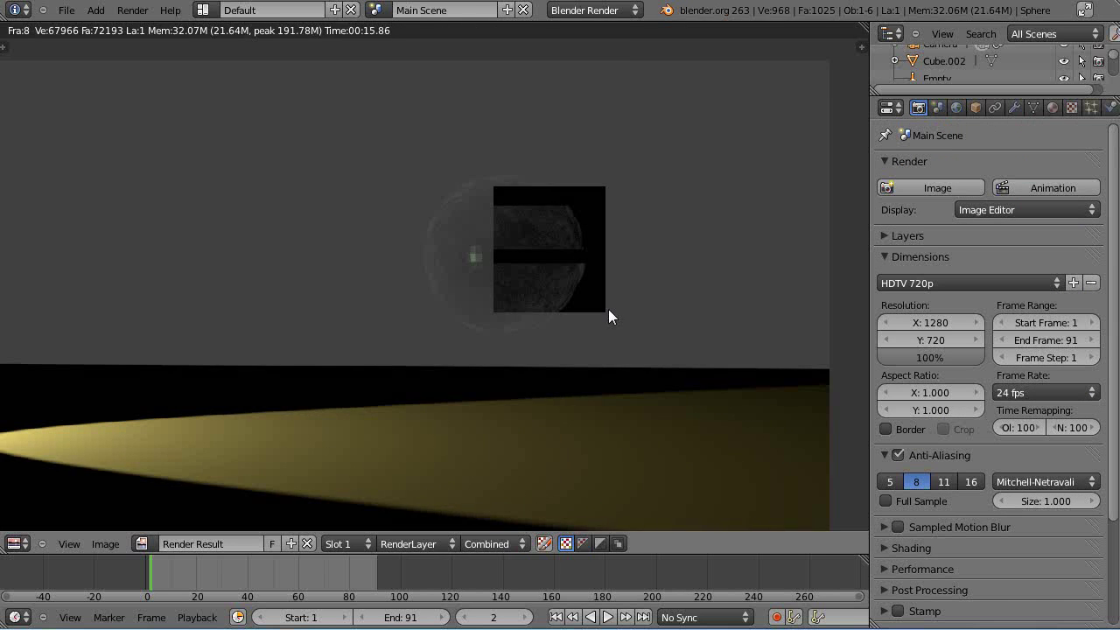
pyautogui.press('Escape')
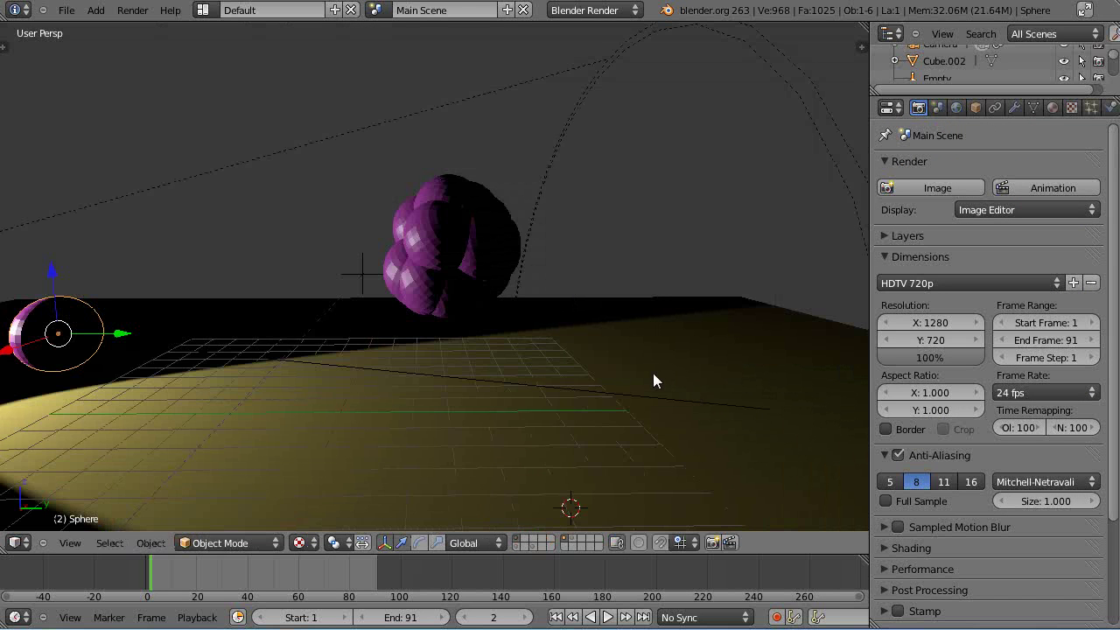